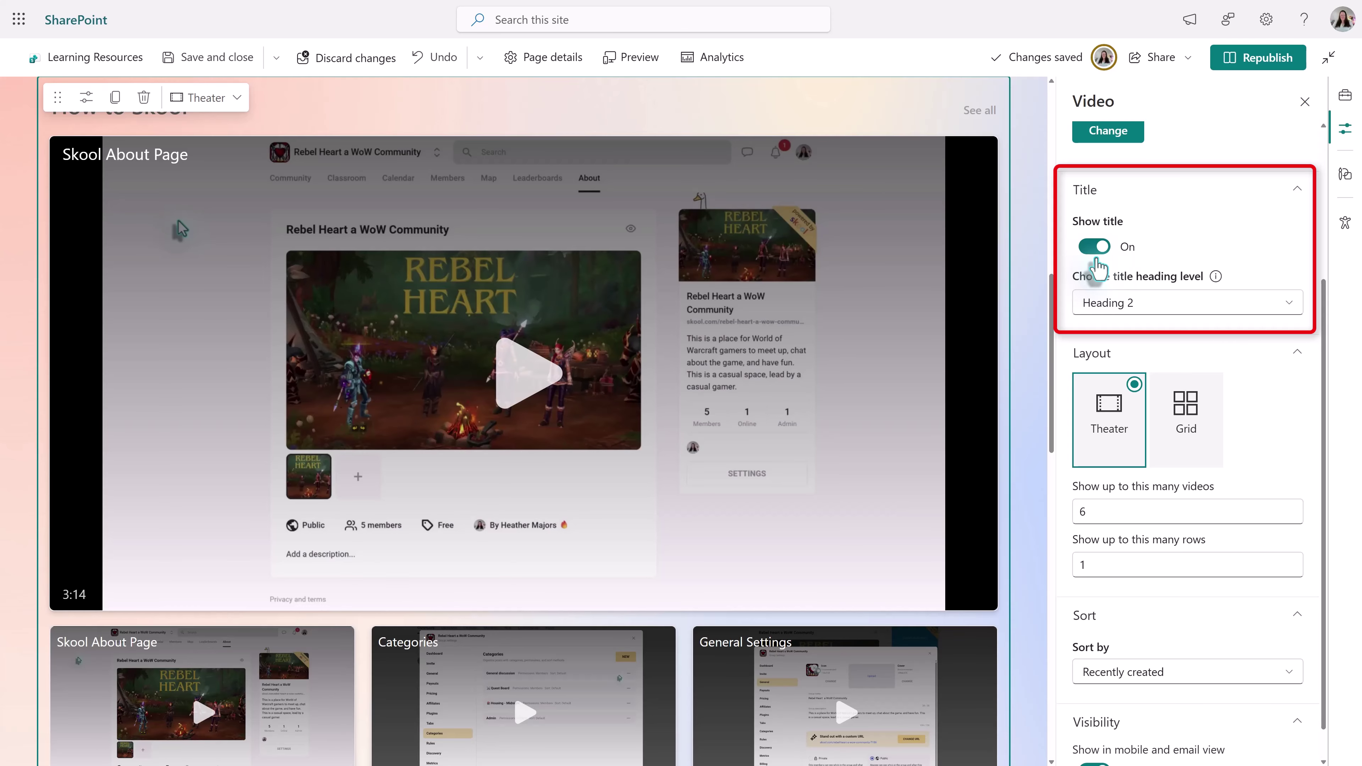
- Turn off the Video web part's title and turn it back on
scroll(907, 357, "up", 1)
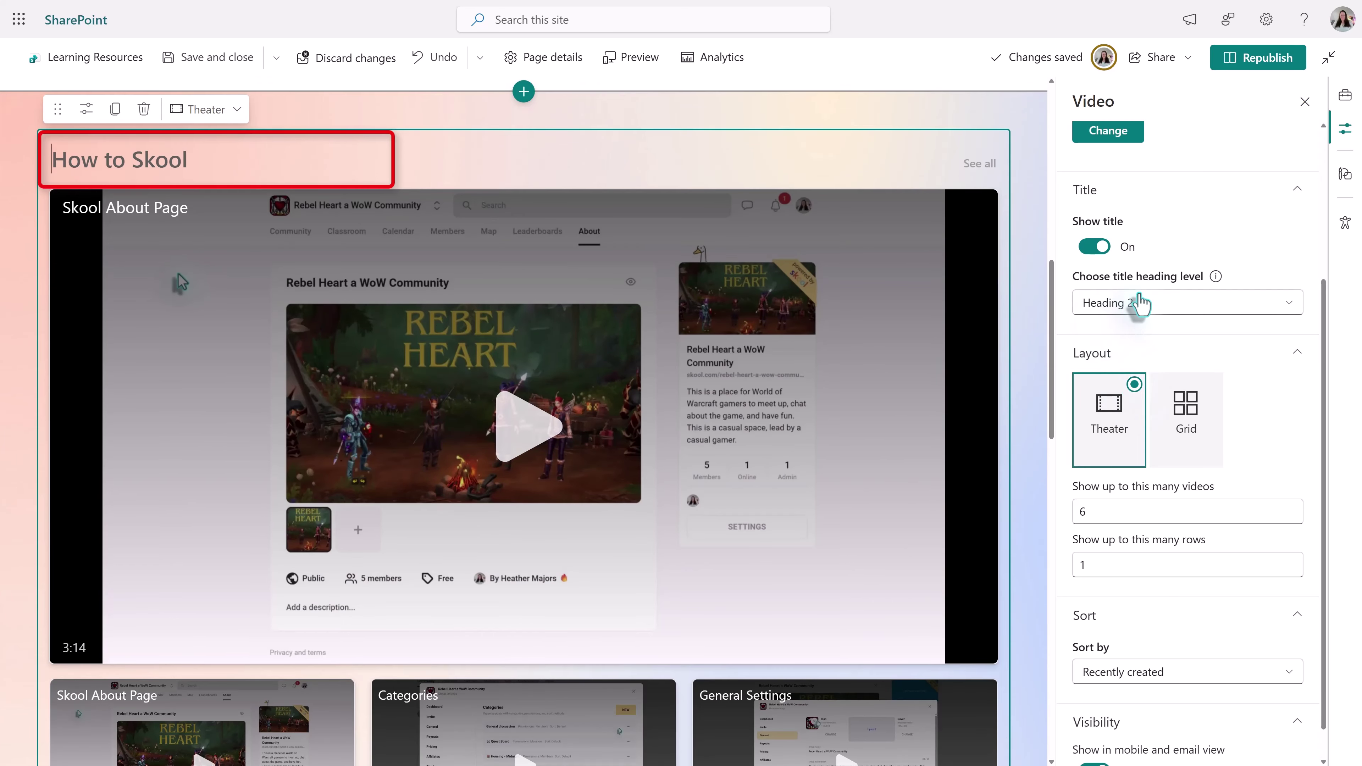
left_click(1101, 249)
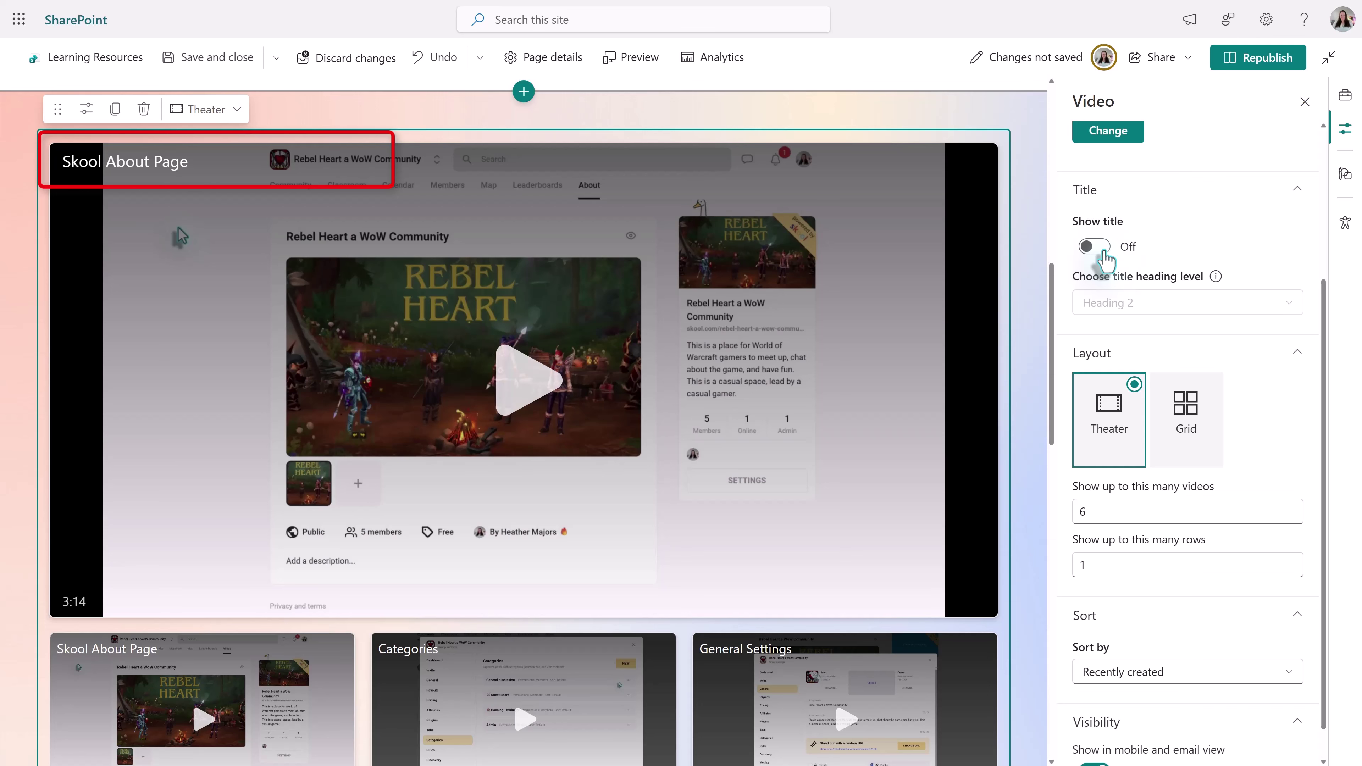
left_click(1103, 254)
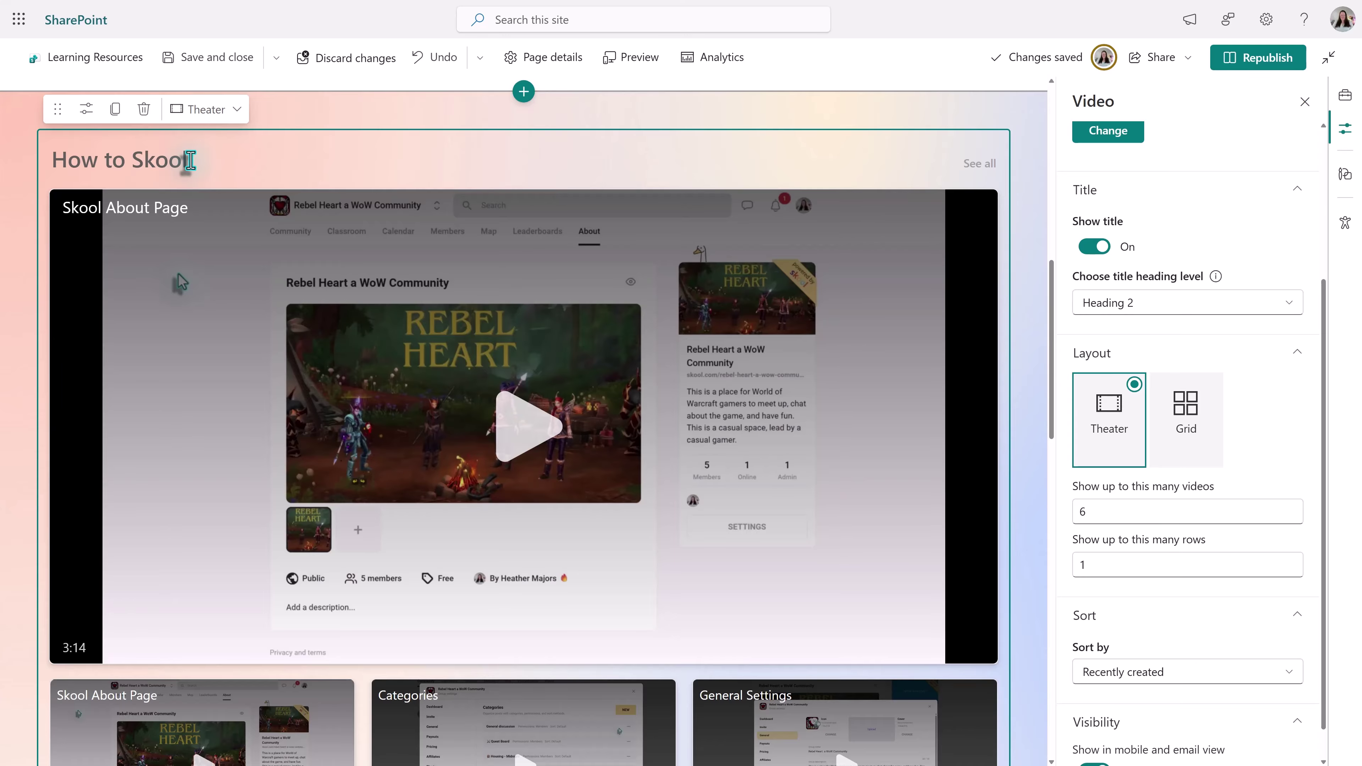
- Rename the video section "Skool Management" and set its title heading level to Heading 3
type("Skool Man")
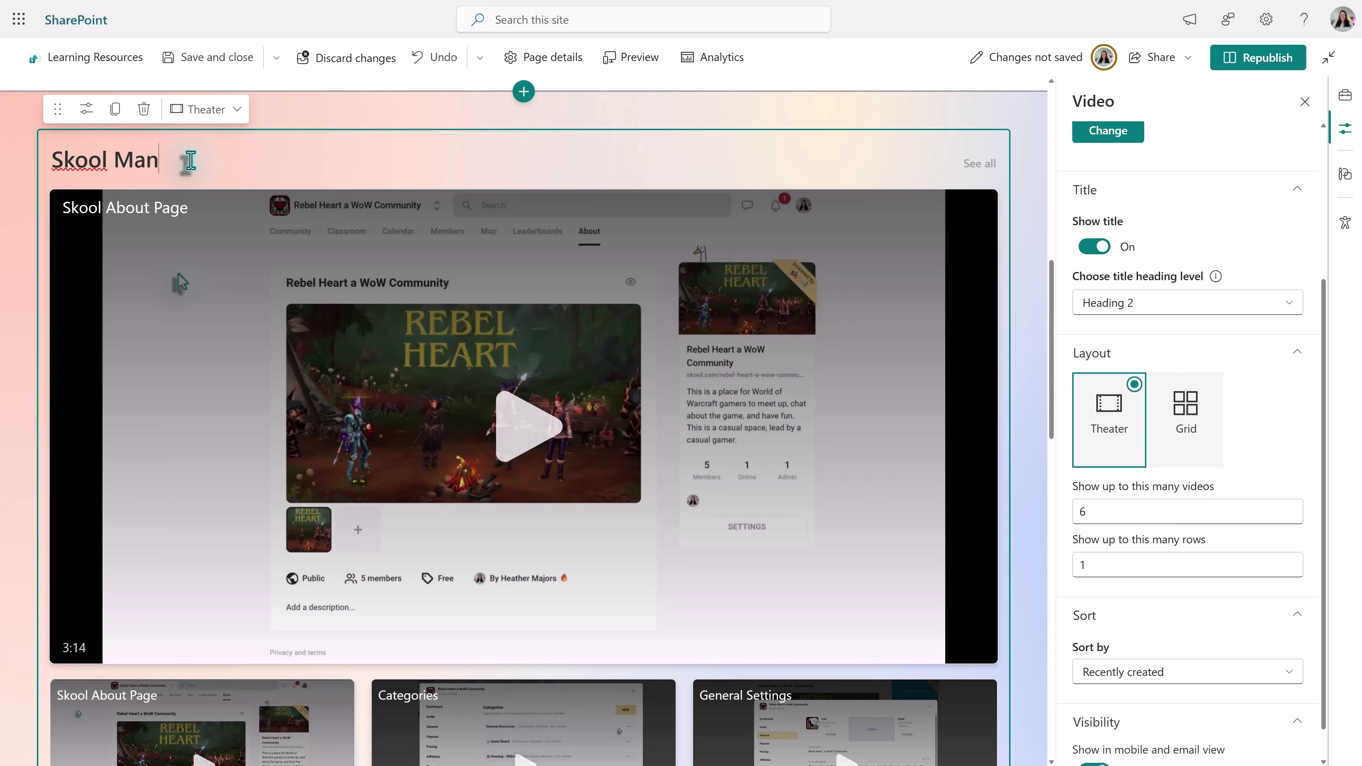
type("agement")
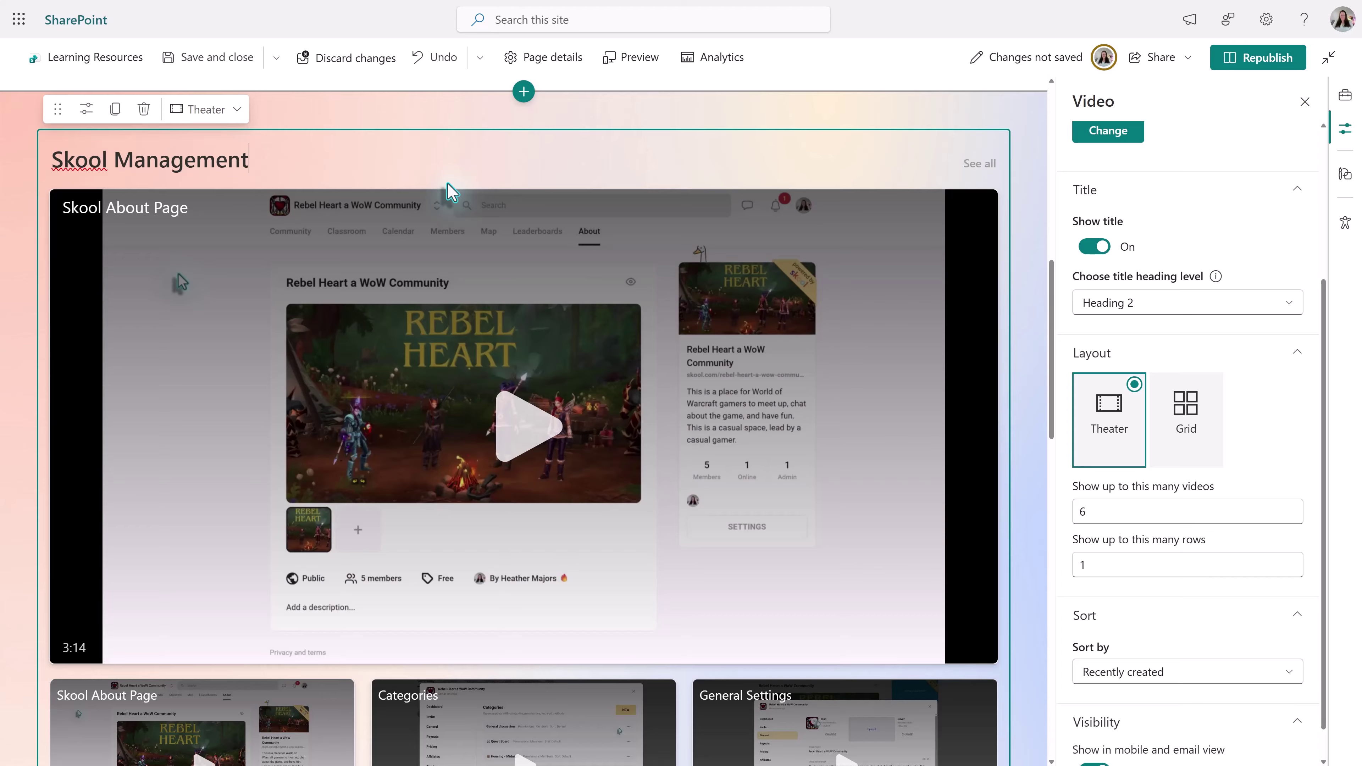
left_click(1173, 308)
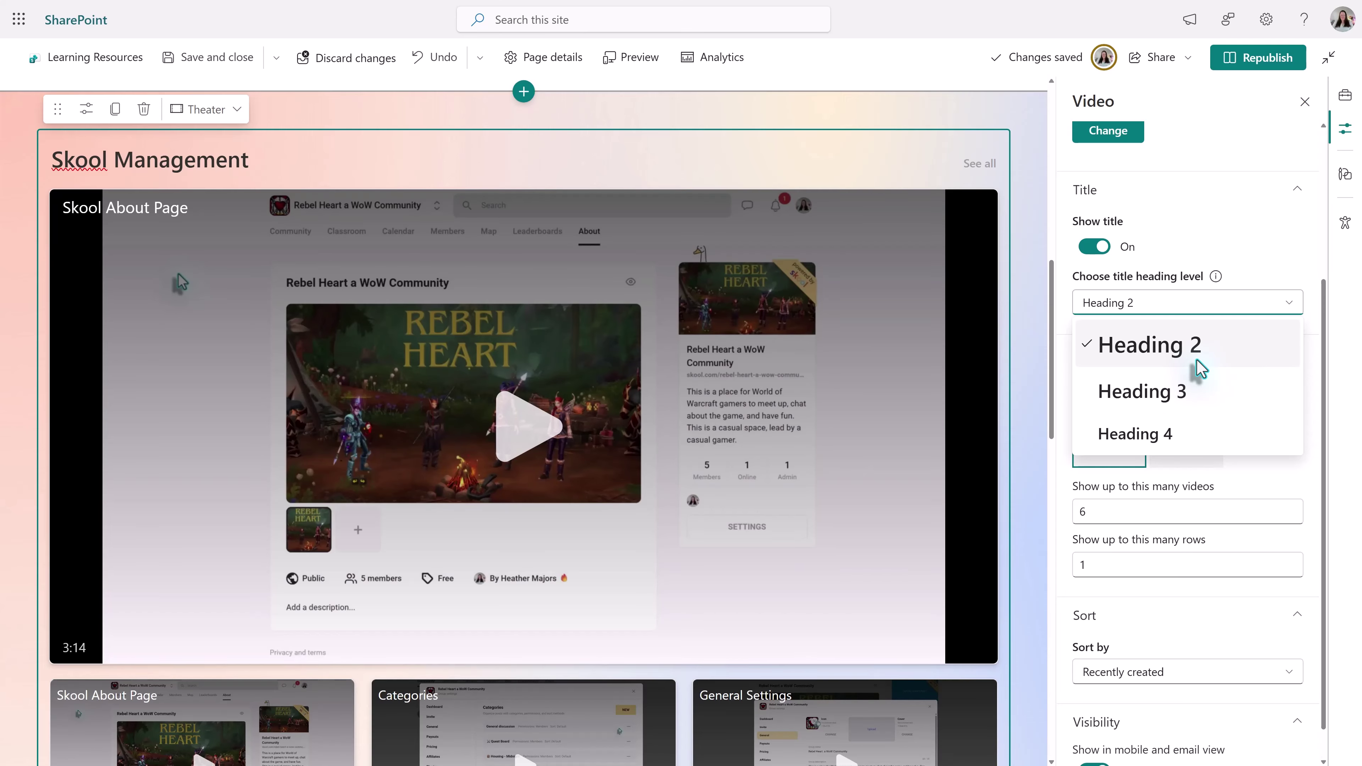
left_click(1193, 392)
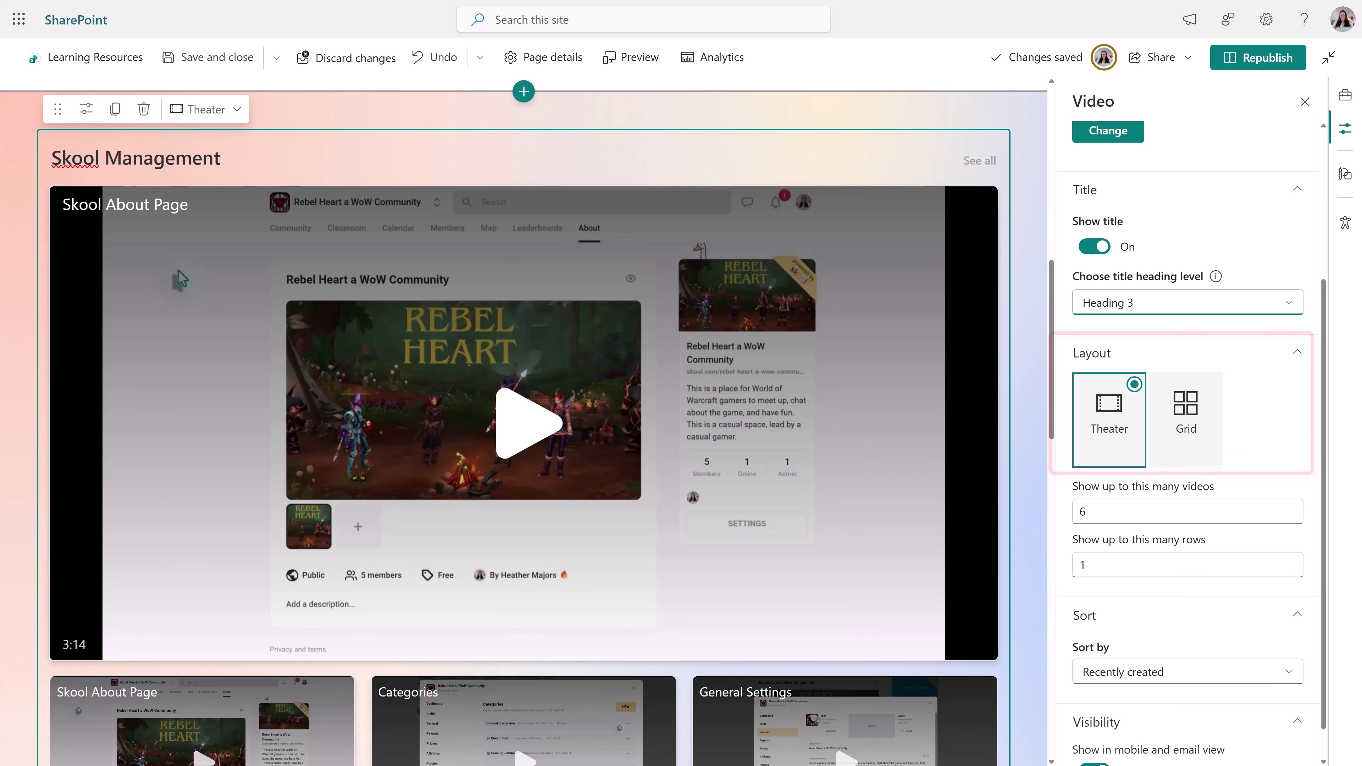
- Browse the Theater layout's main player and page through the row of video thumbnails beneath it
scroll(524, 424, "down", 1)
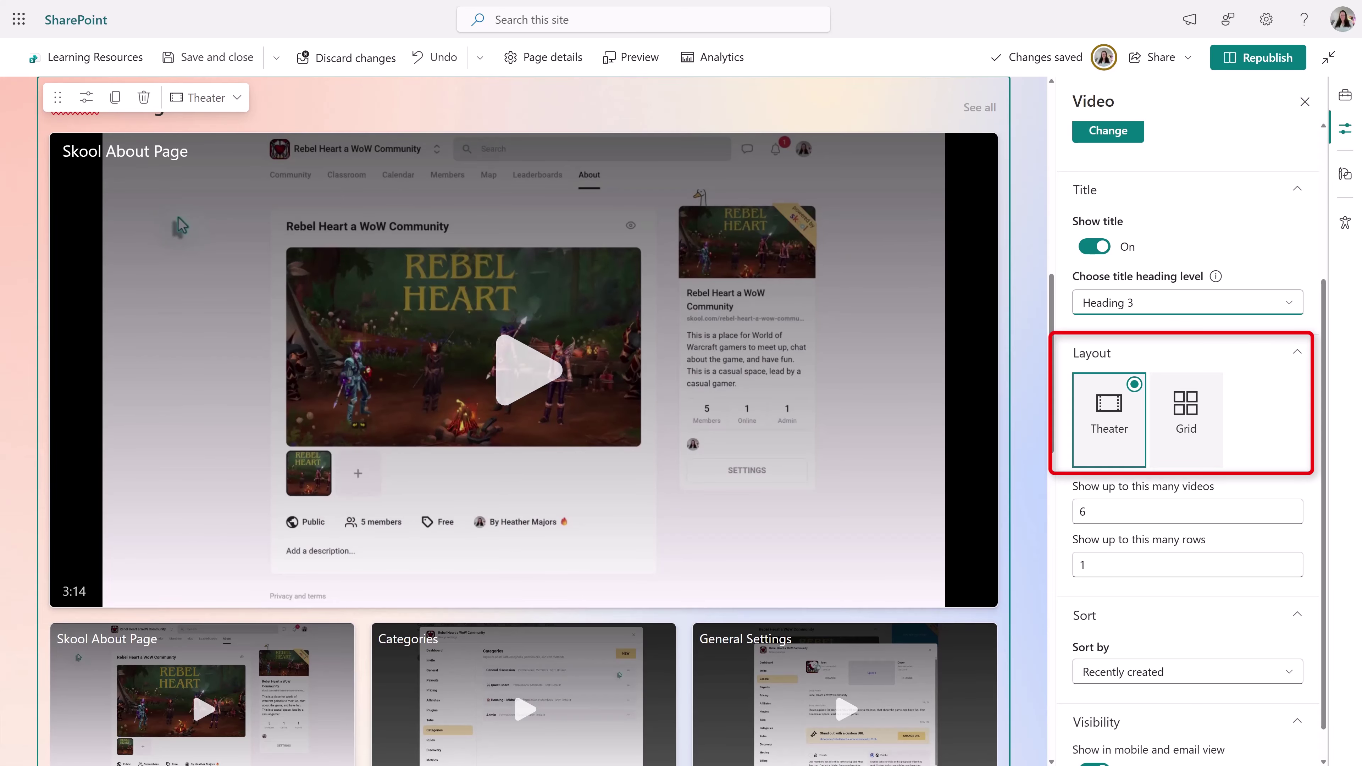
scroll(523, 424, "down", 3)
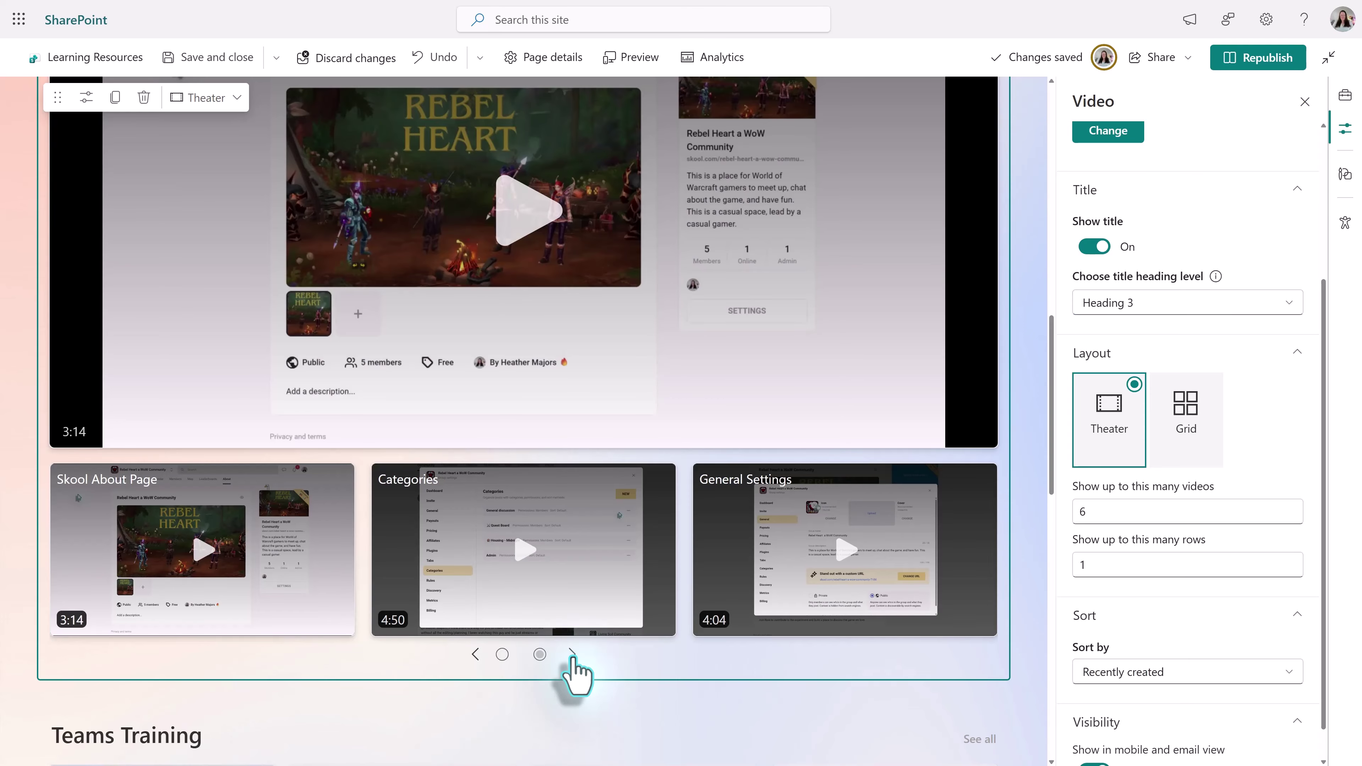
left_click(573, 655)
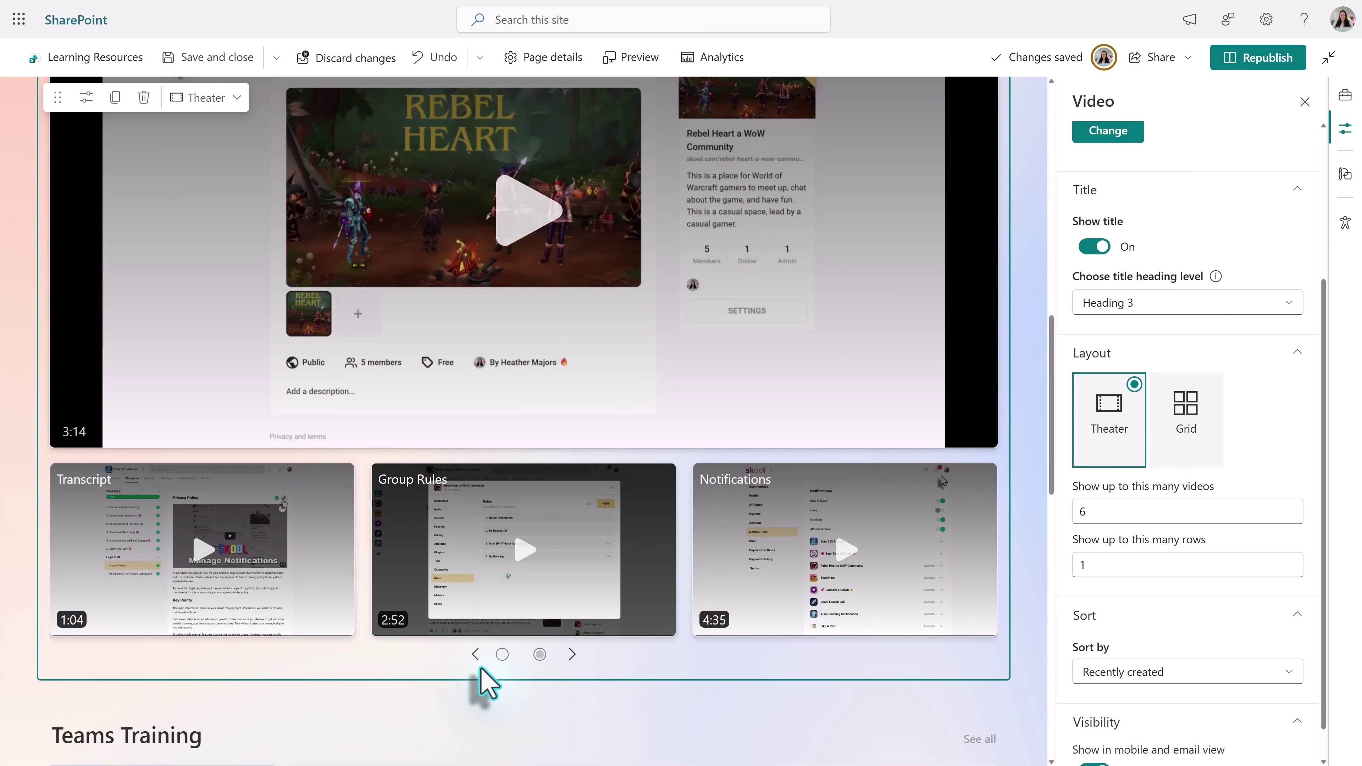
left_click(573, 656)
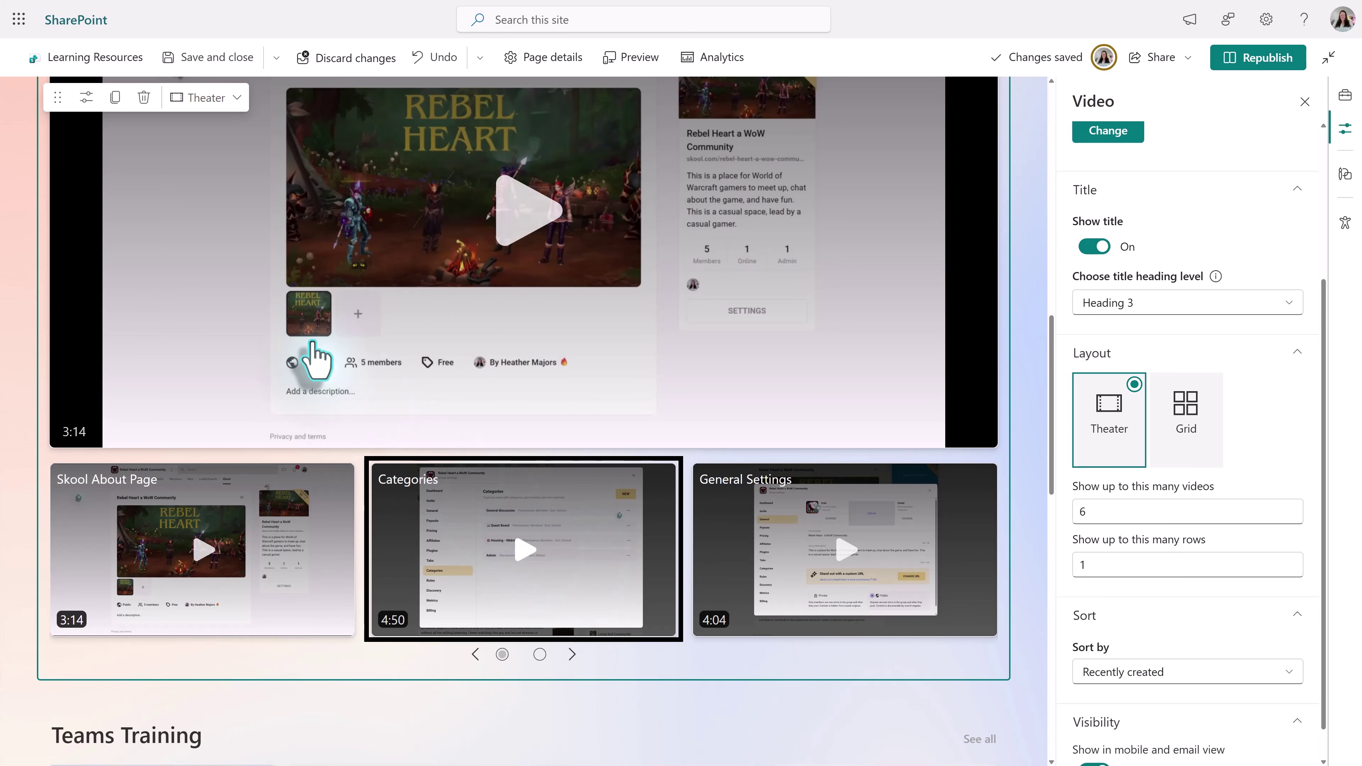
scroll(304, 360, "up", 4)
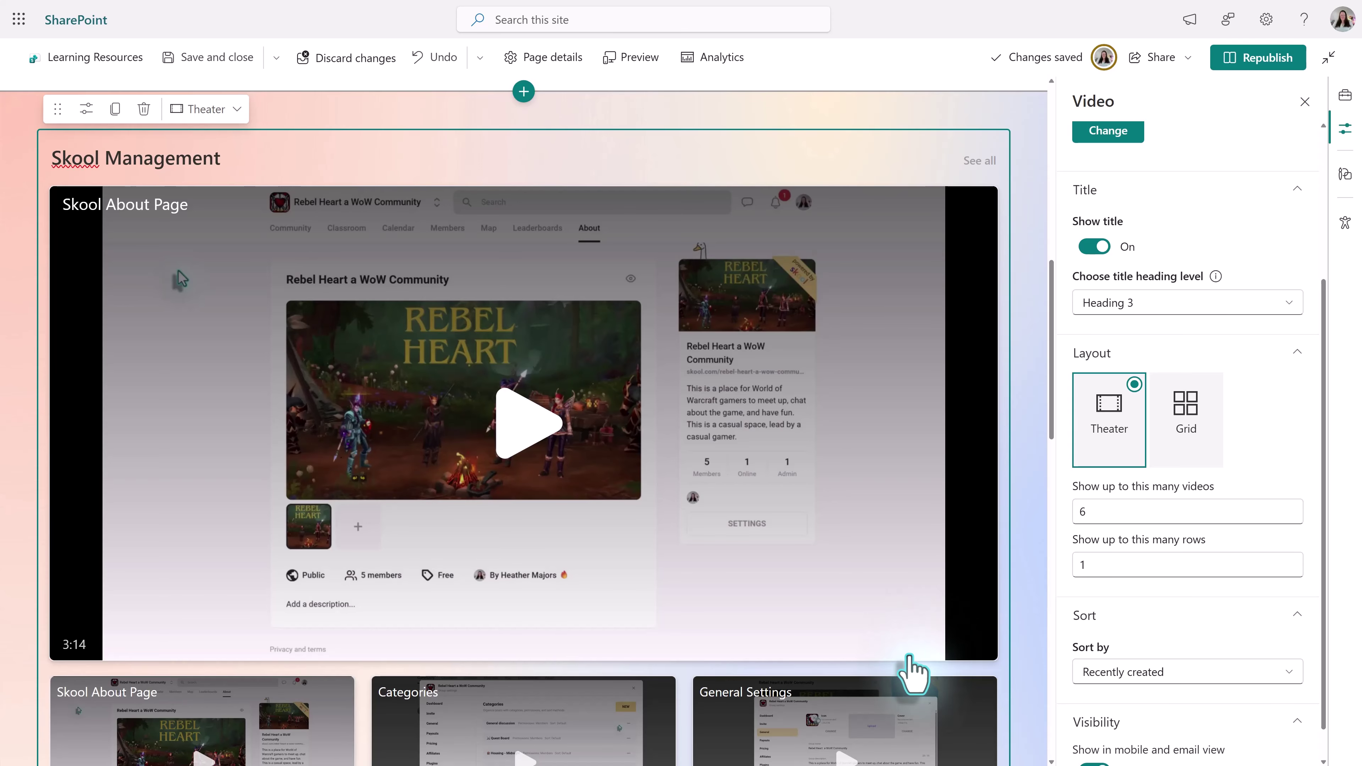
- Switch the video layout to Grid and set the maximum number of videos shown to 30
left_click(1199, 432)
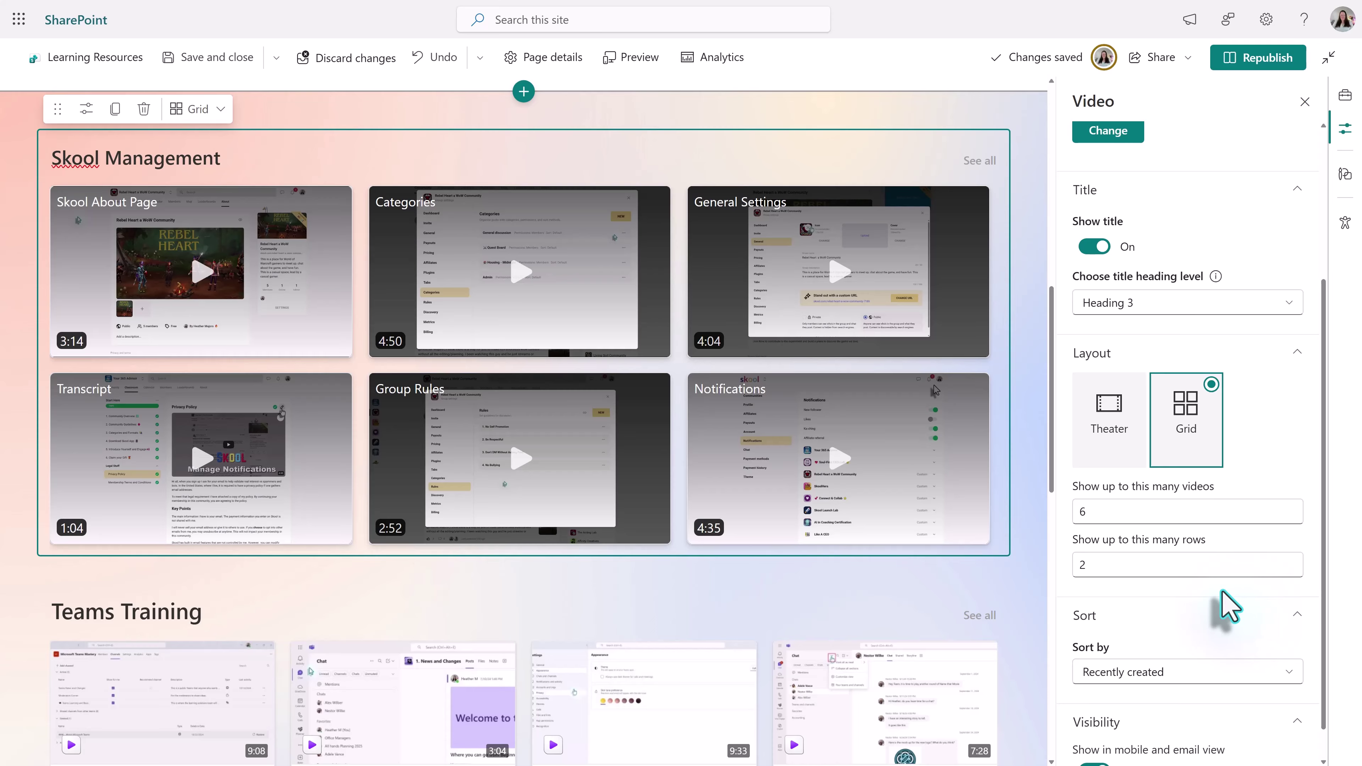
left_click(1104, 513)
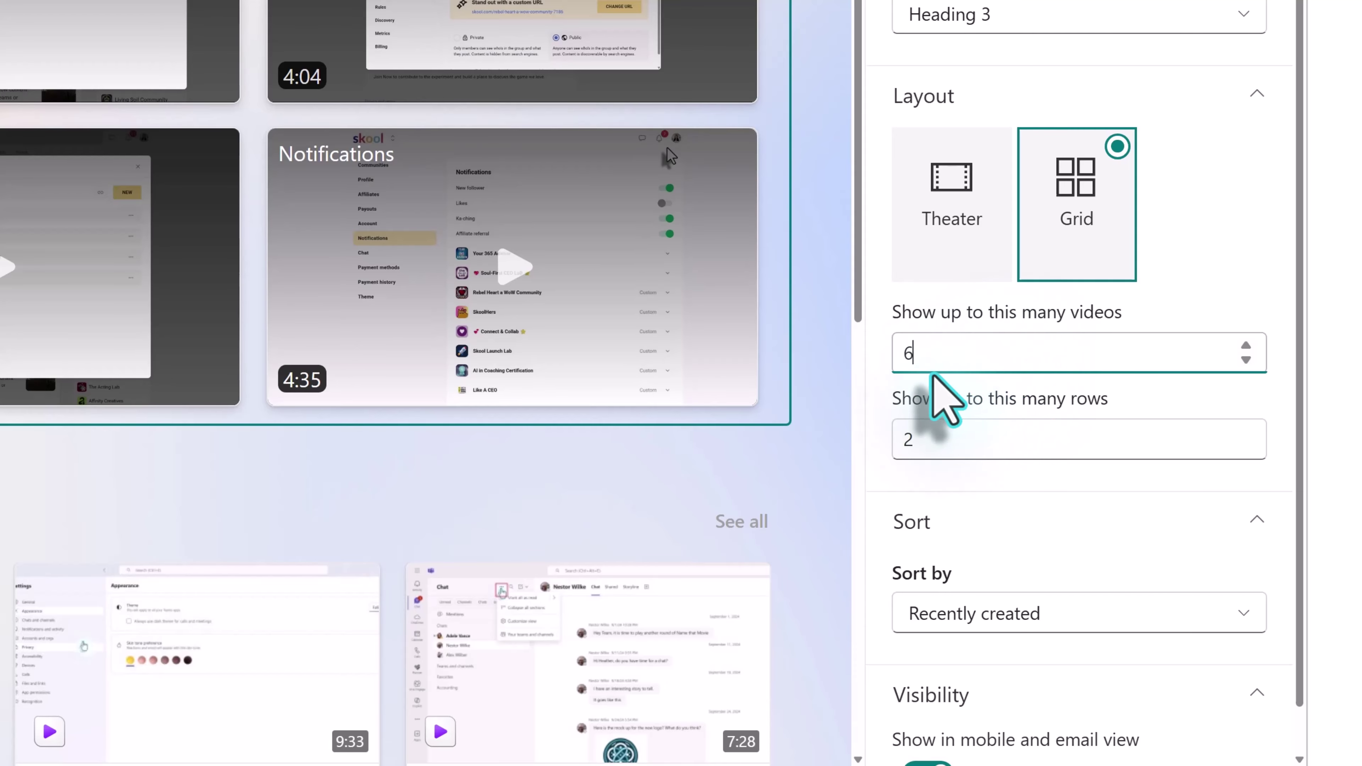
double_click(914, 357)
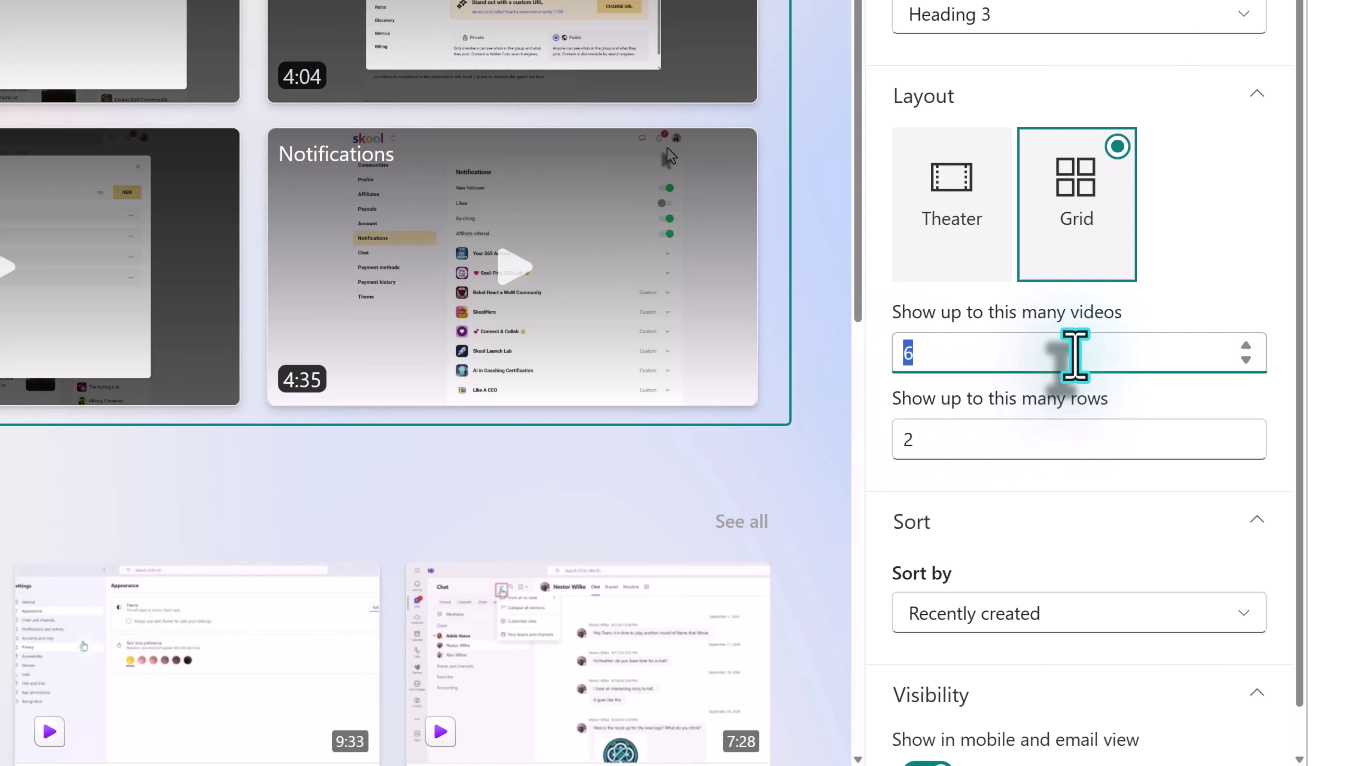
type("30")
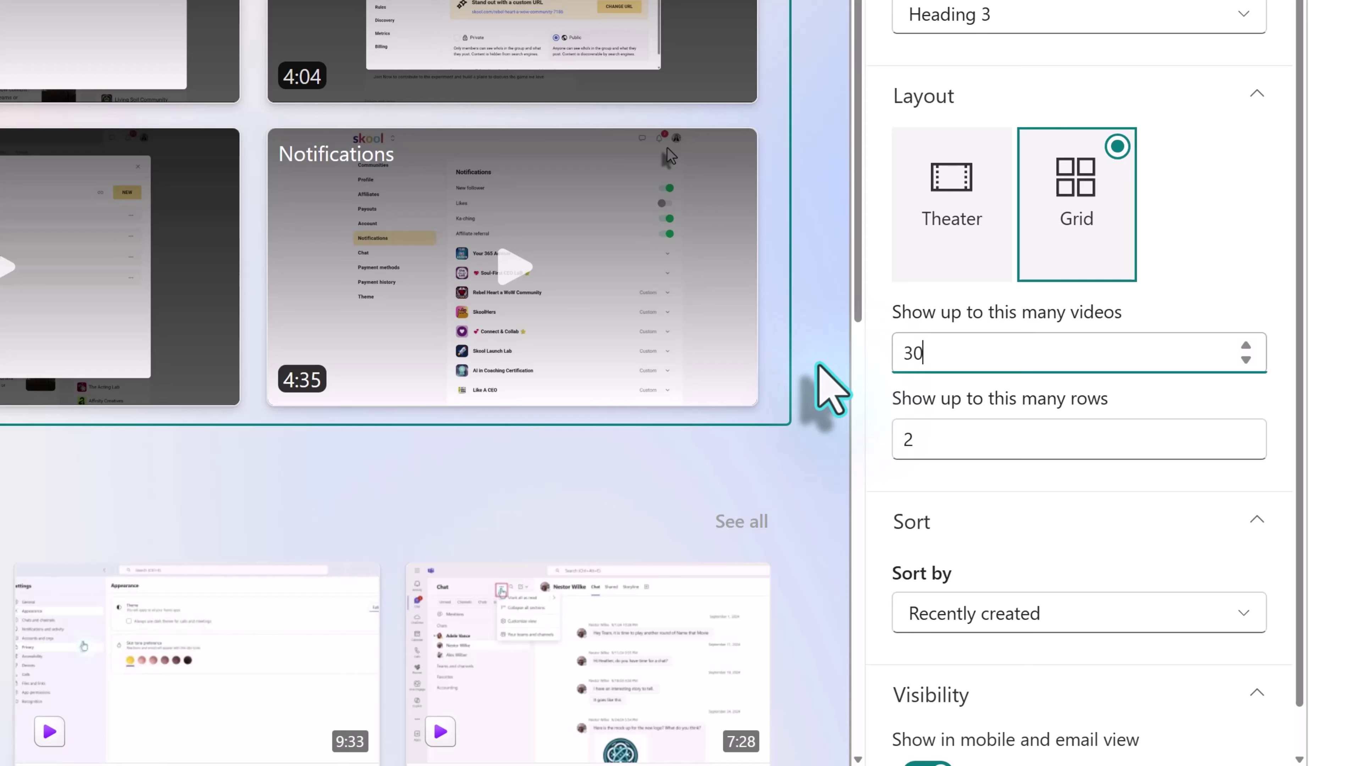
- Try a limit of 31 videos in the web part and restore the limit to 30
key("ctrl+a")
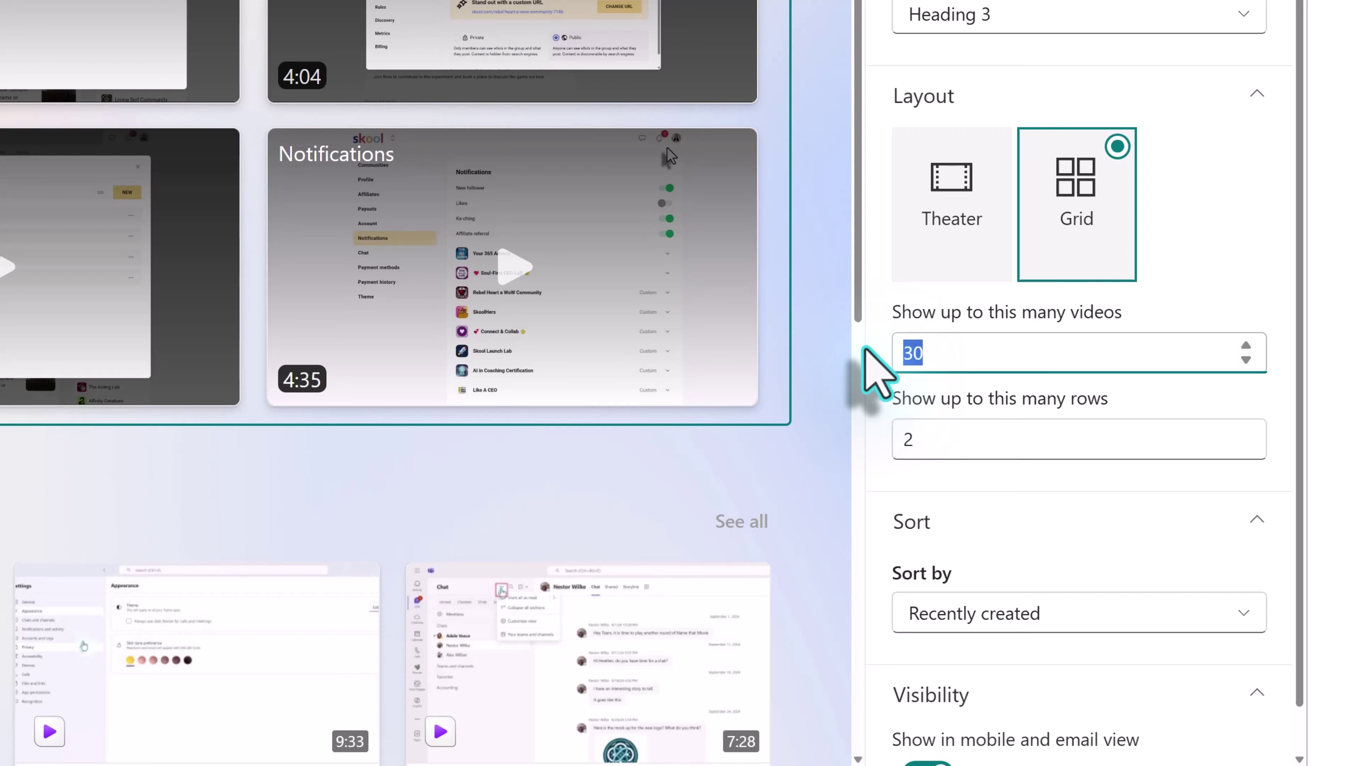
type("31")
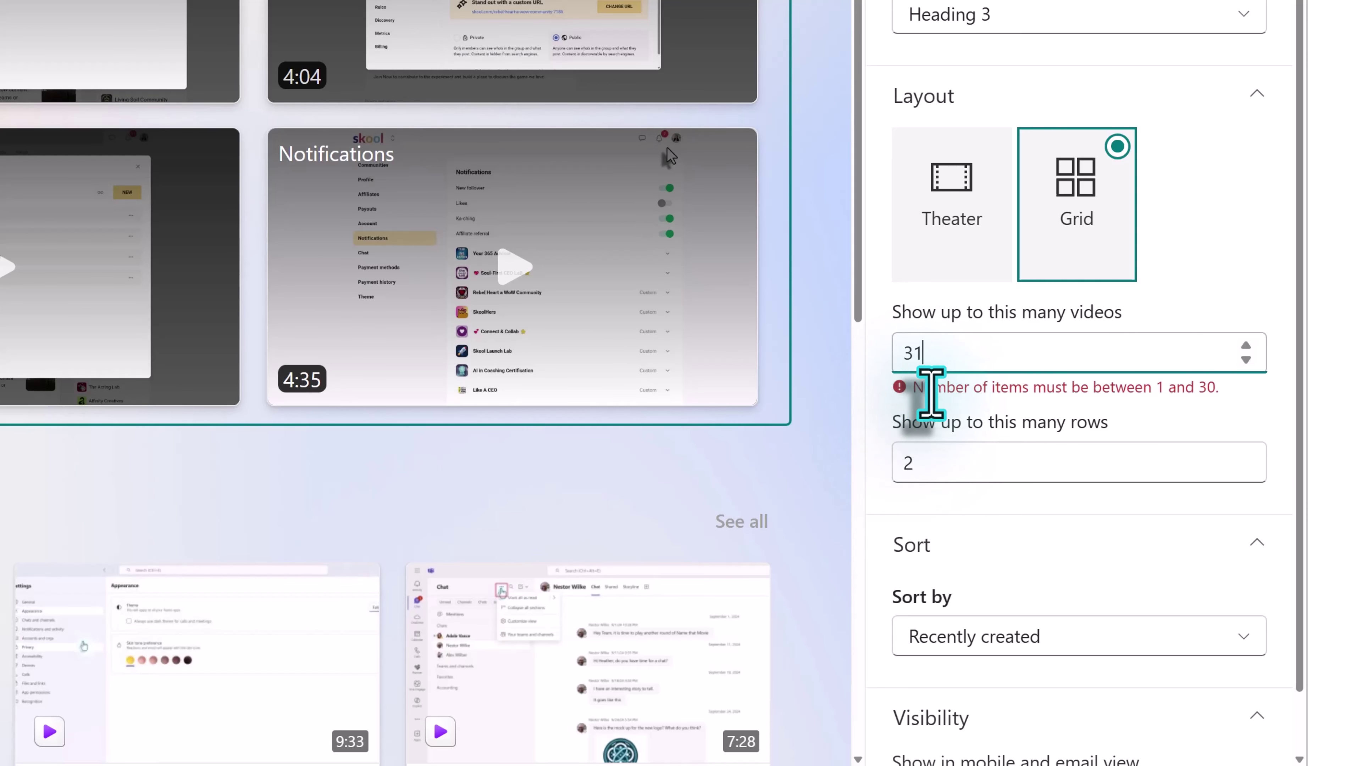
left_click(1145, 407)
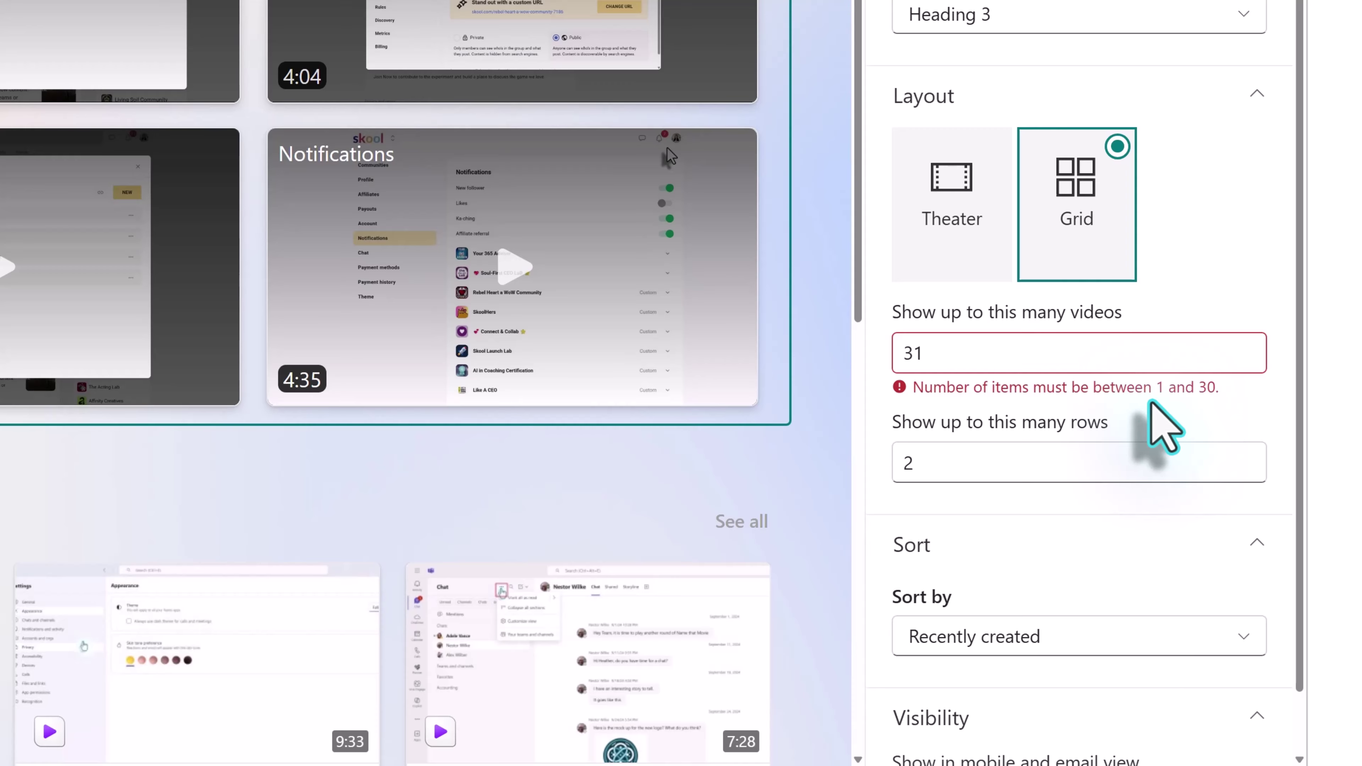
double_click(952, 364)
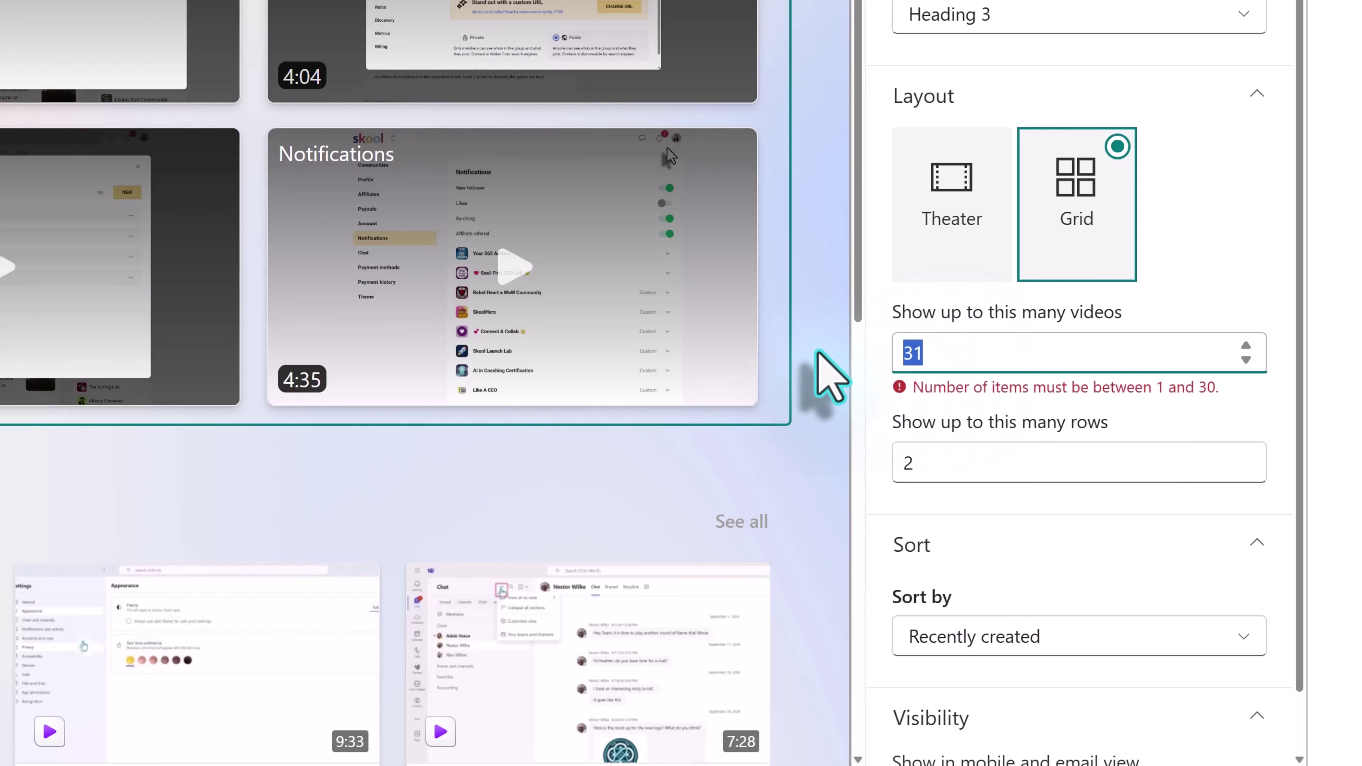
type("30")
- Check the available video sort options, keeping Recently created, and republish the page
left_click(985, 447)
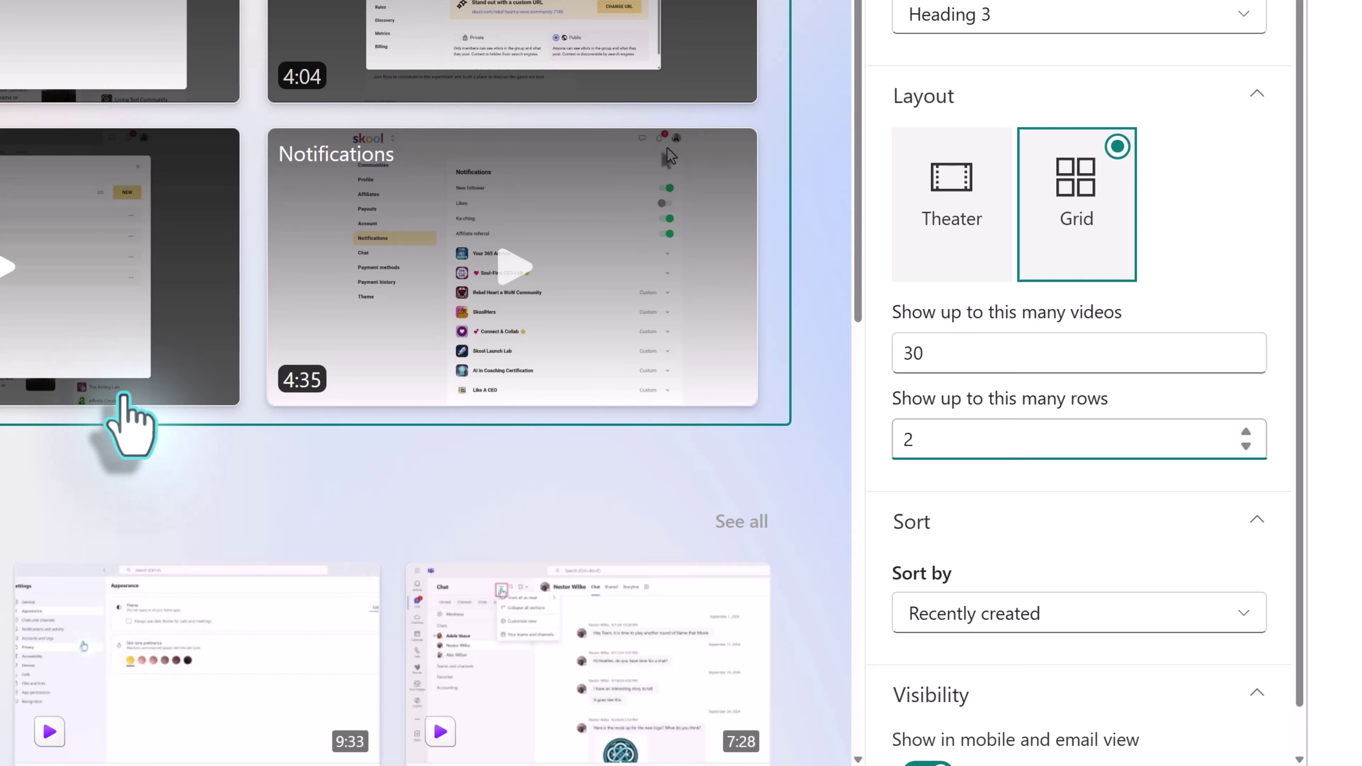
scroll(979, 590, "down", 1)
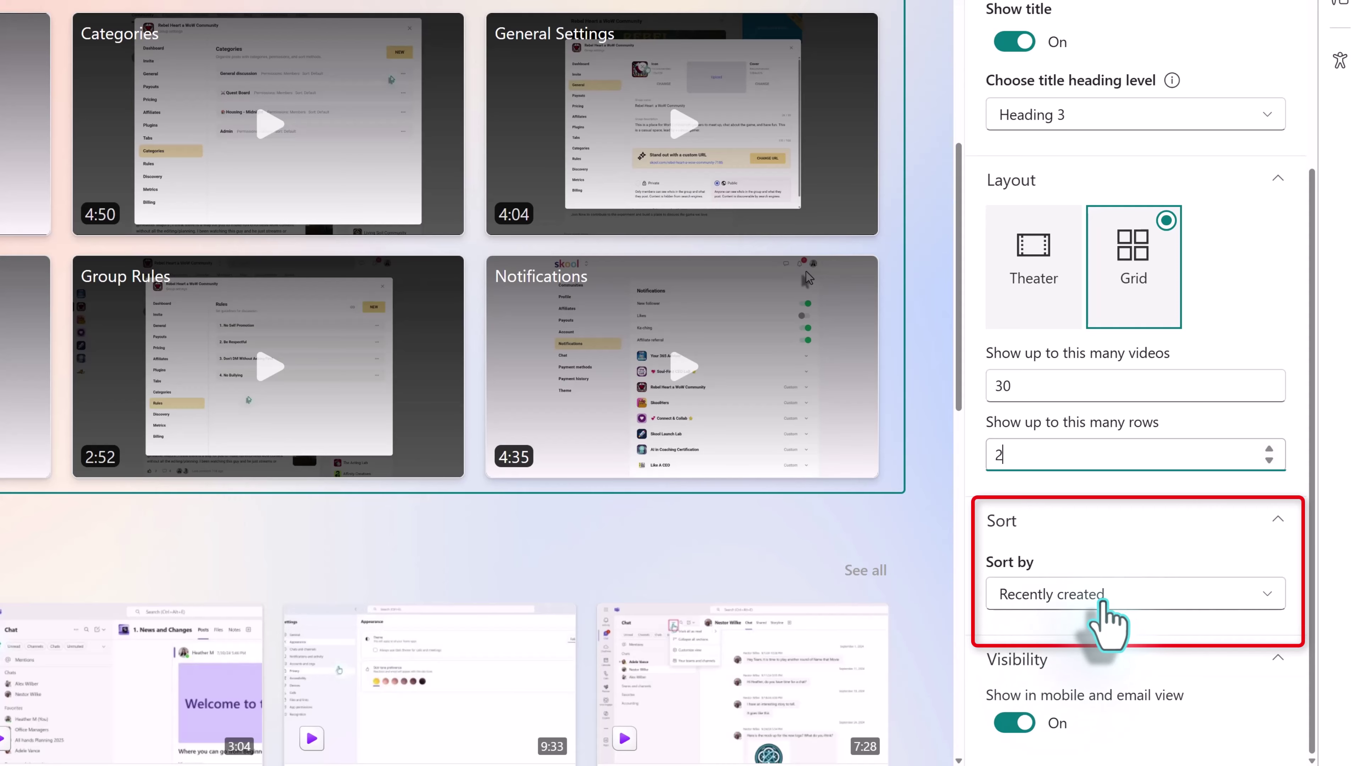
left_click(1115, 597)
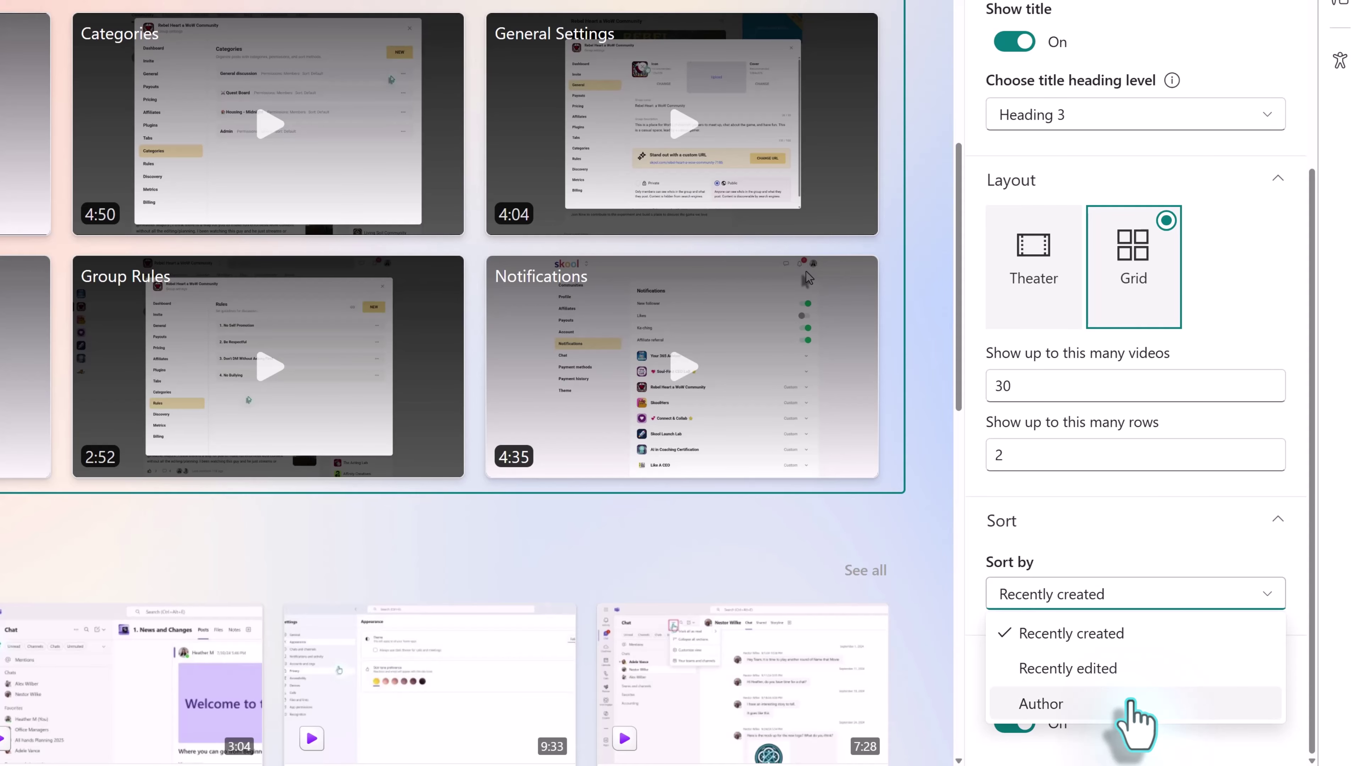
left_click(1116, 519)
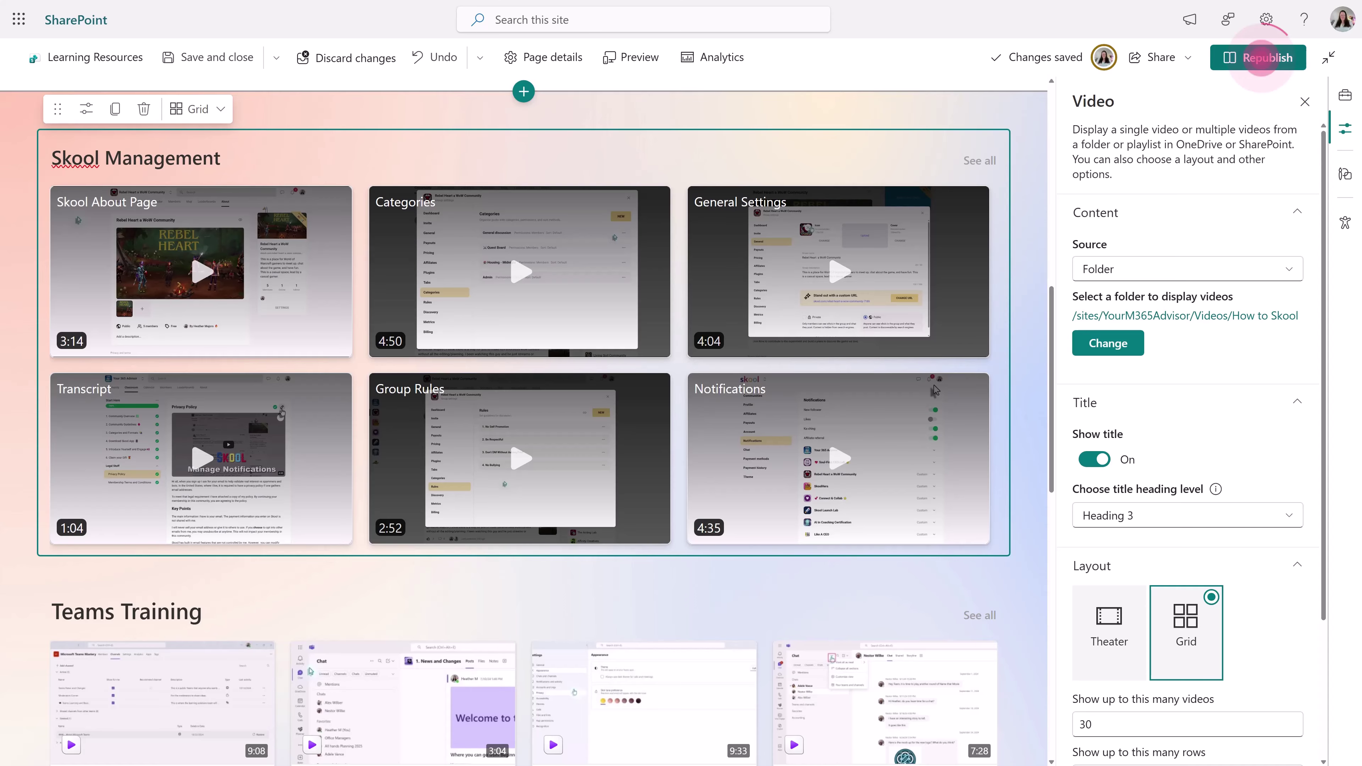
left_click(1259, 57)
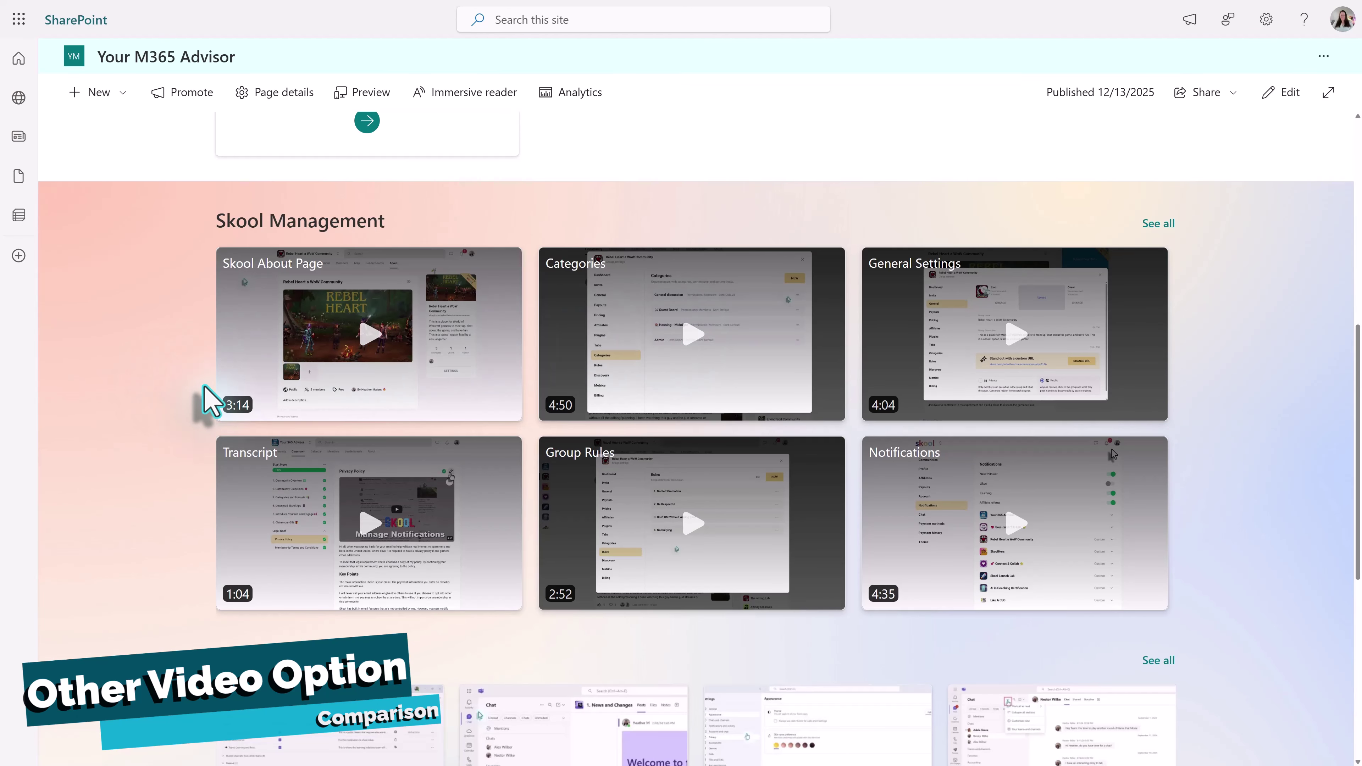
- Page forward and back through the Skool Management video grid on the published page
scroll(182, 349, "down", 1)
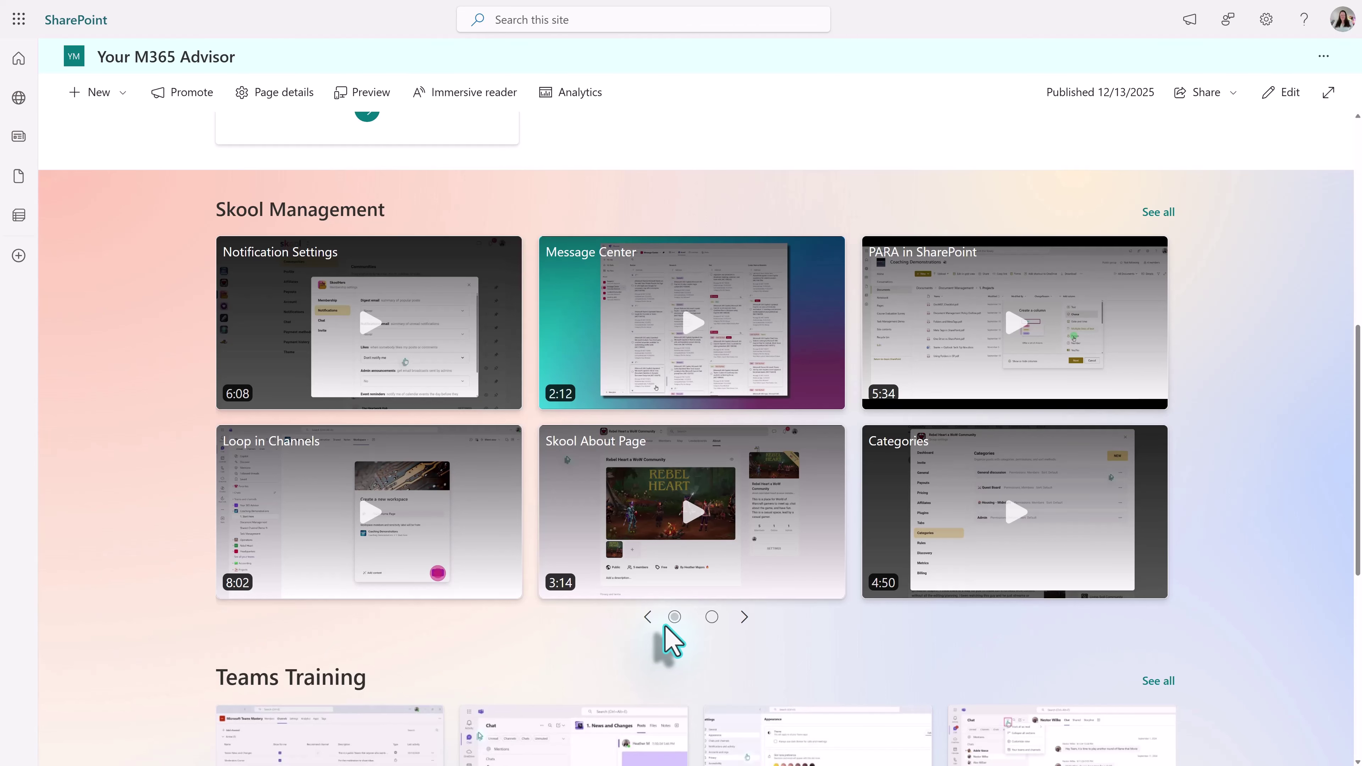
left_click(744, 617)
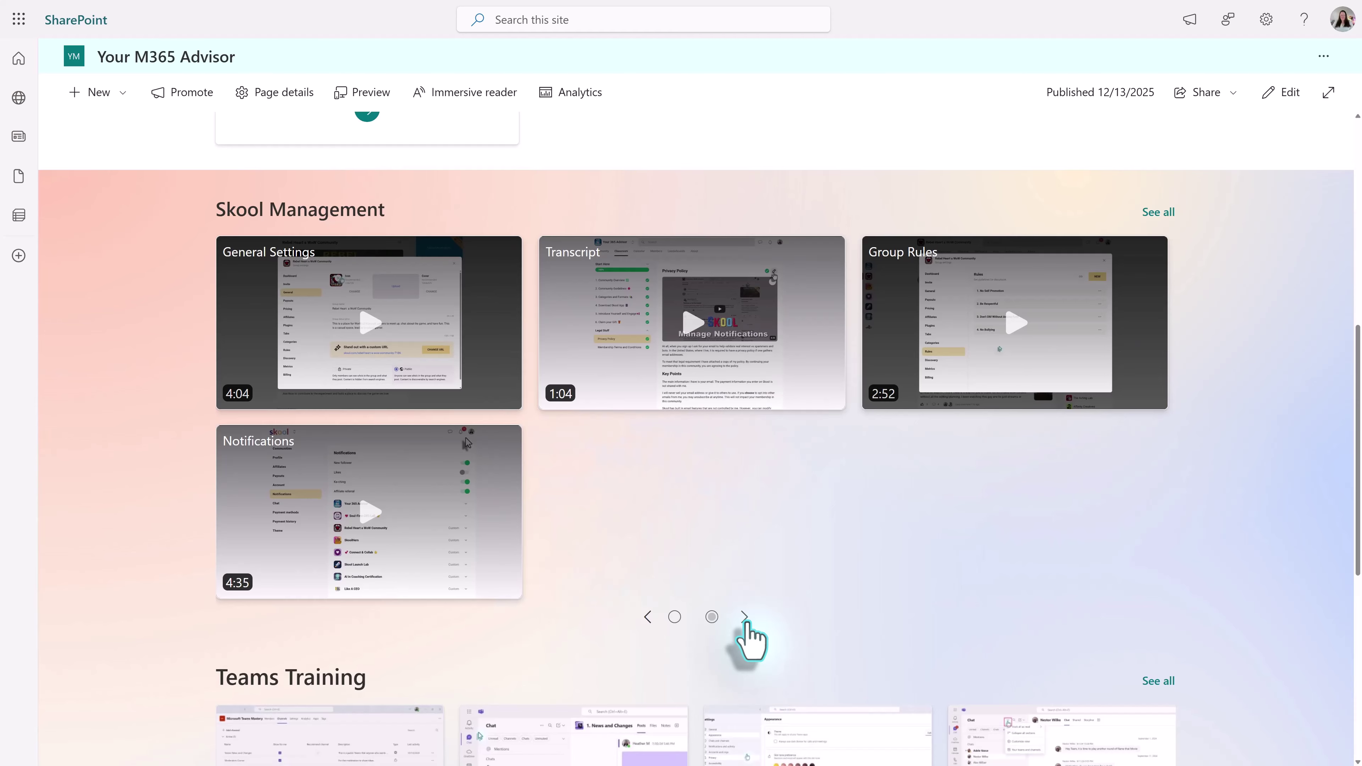
left_click(647, 617)
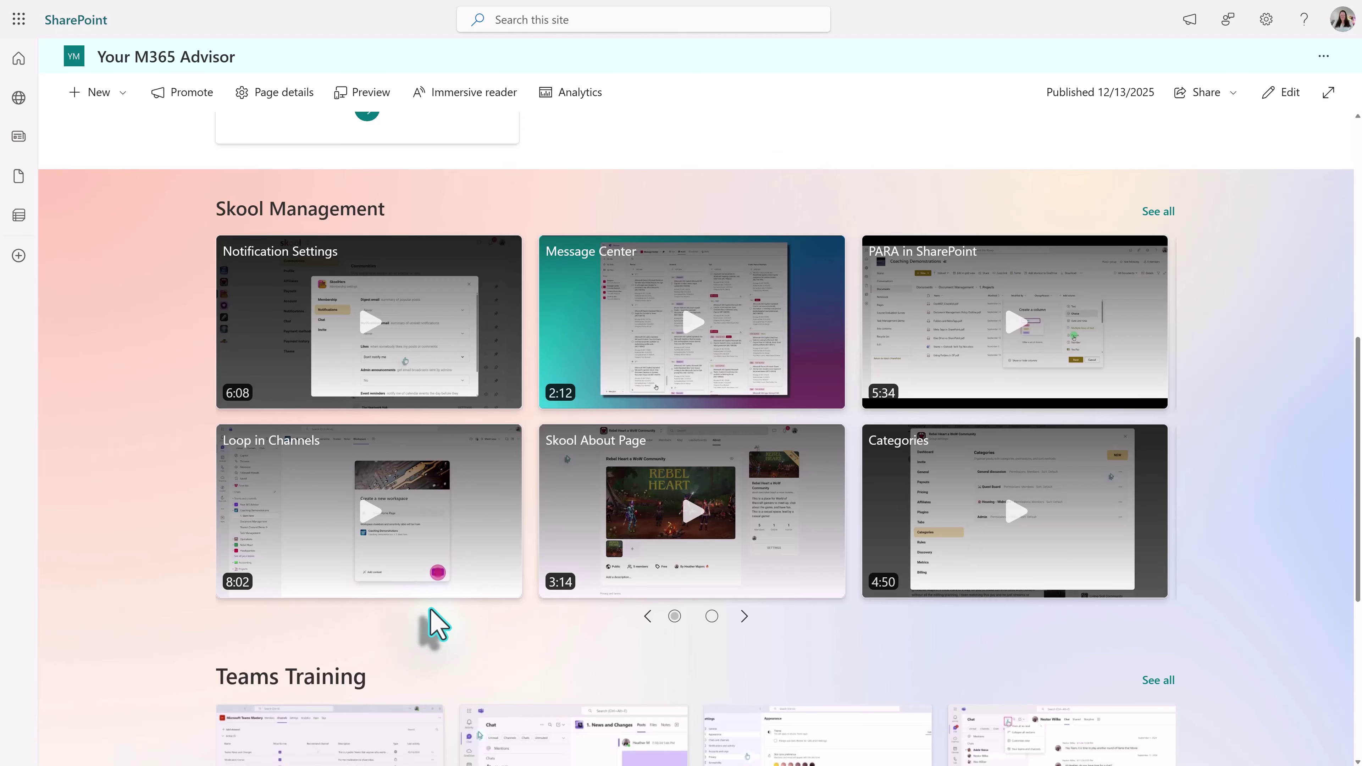
- Compare the Skool Management video grid with the Teams Training video cards below it
scroll(432, 627, "down", 2)
scroll(375, 631, "down", 2)
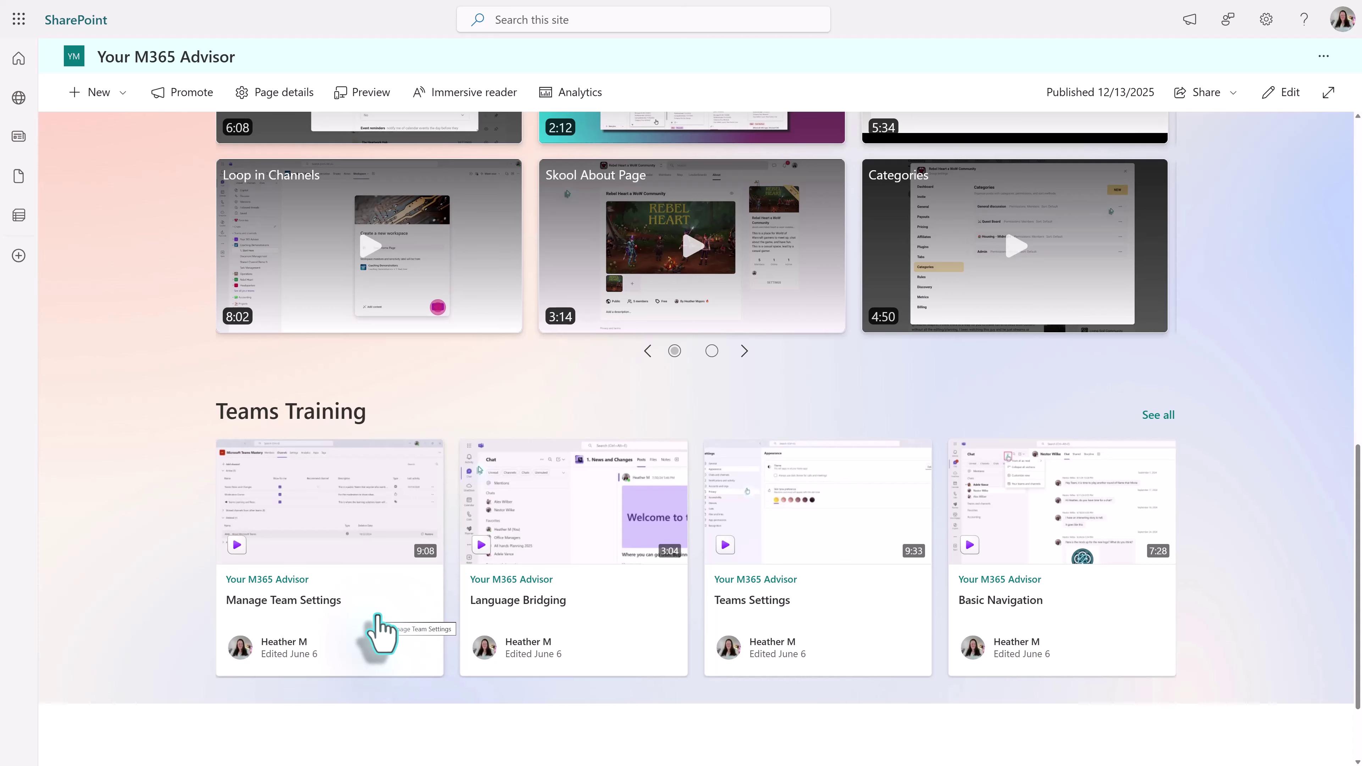
scroll(105, 471, "down", 2)
scroll(106, 472, "up", 2)
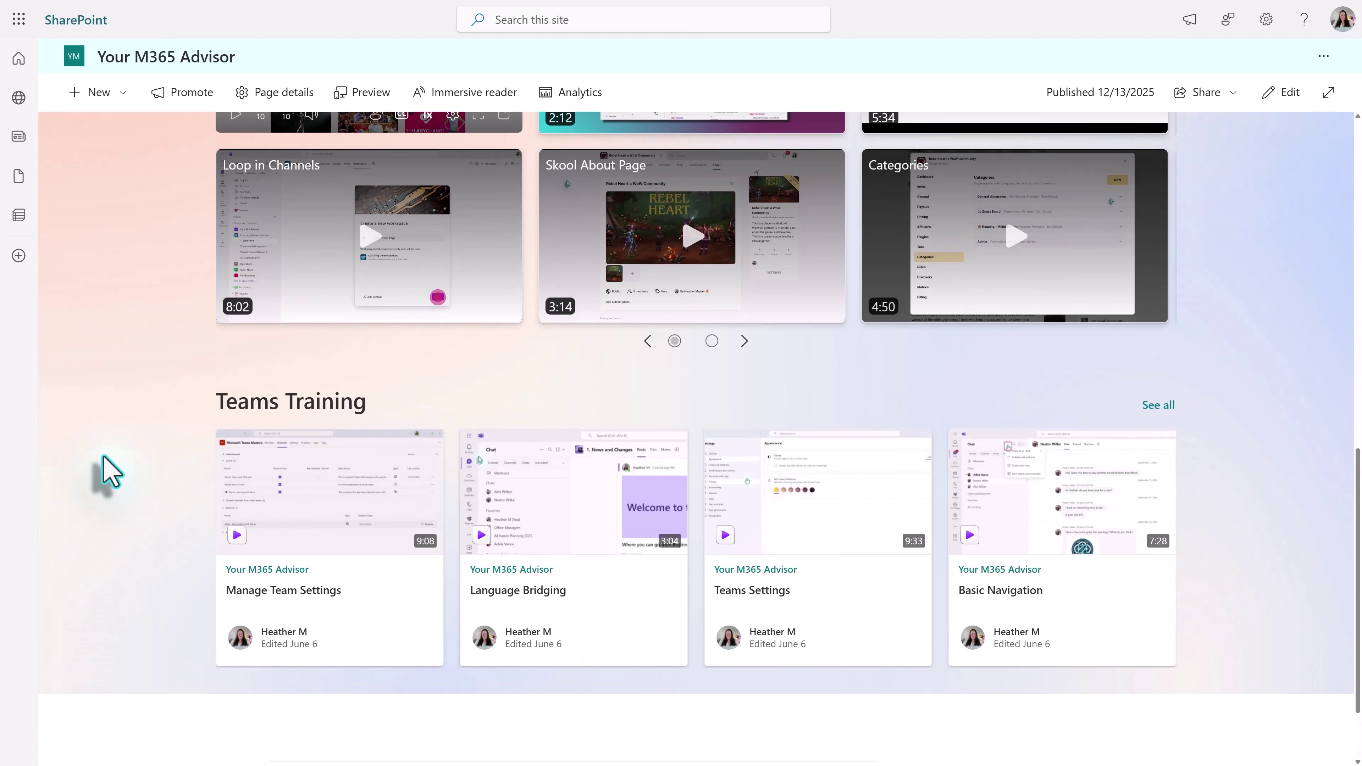
scroll(114, 476, "up", 1)
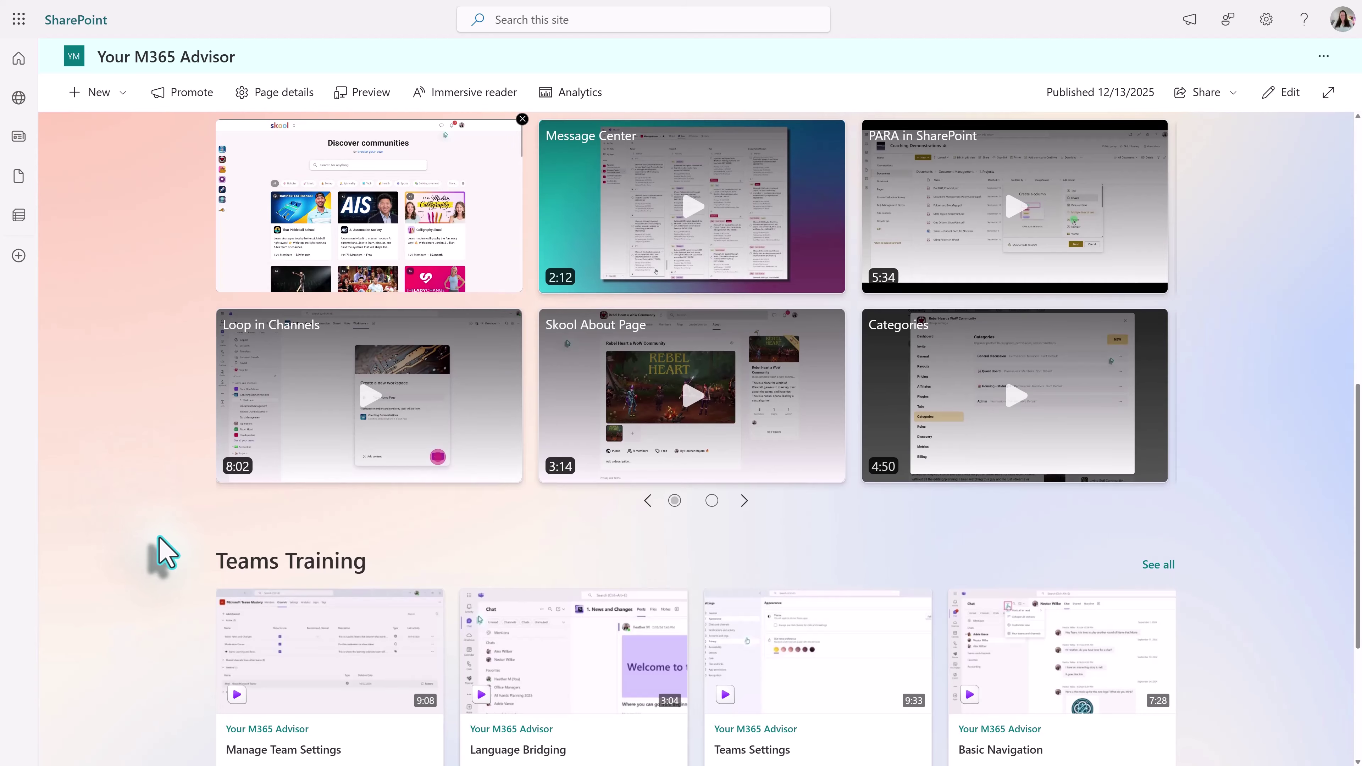
scroll(167, 549, "down", 2)
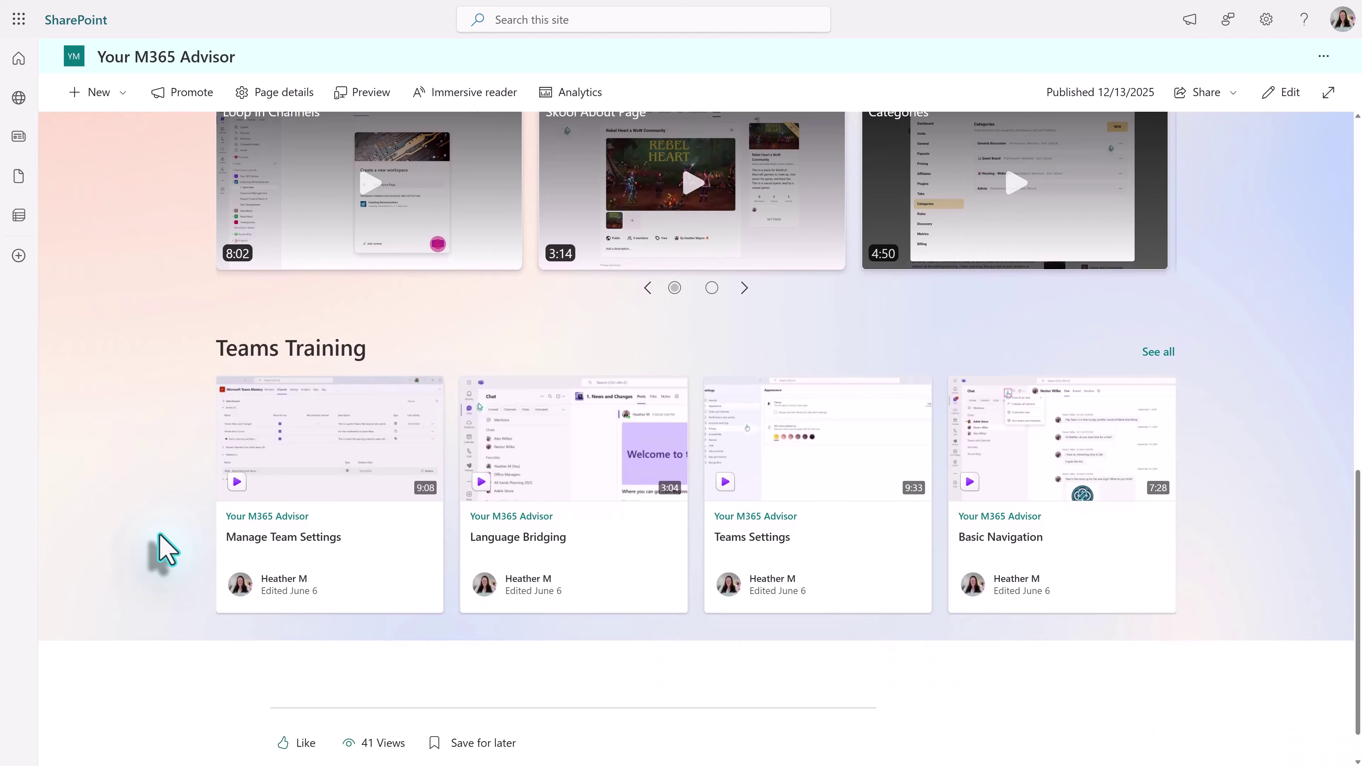
- Play the Manage Team Settings video in the Teams Training section, pause it, and close its player
left_click(369, 441)
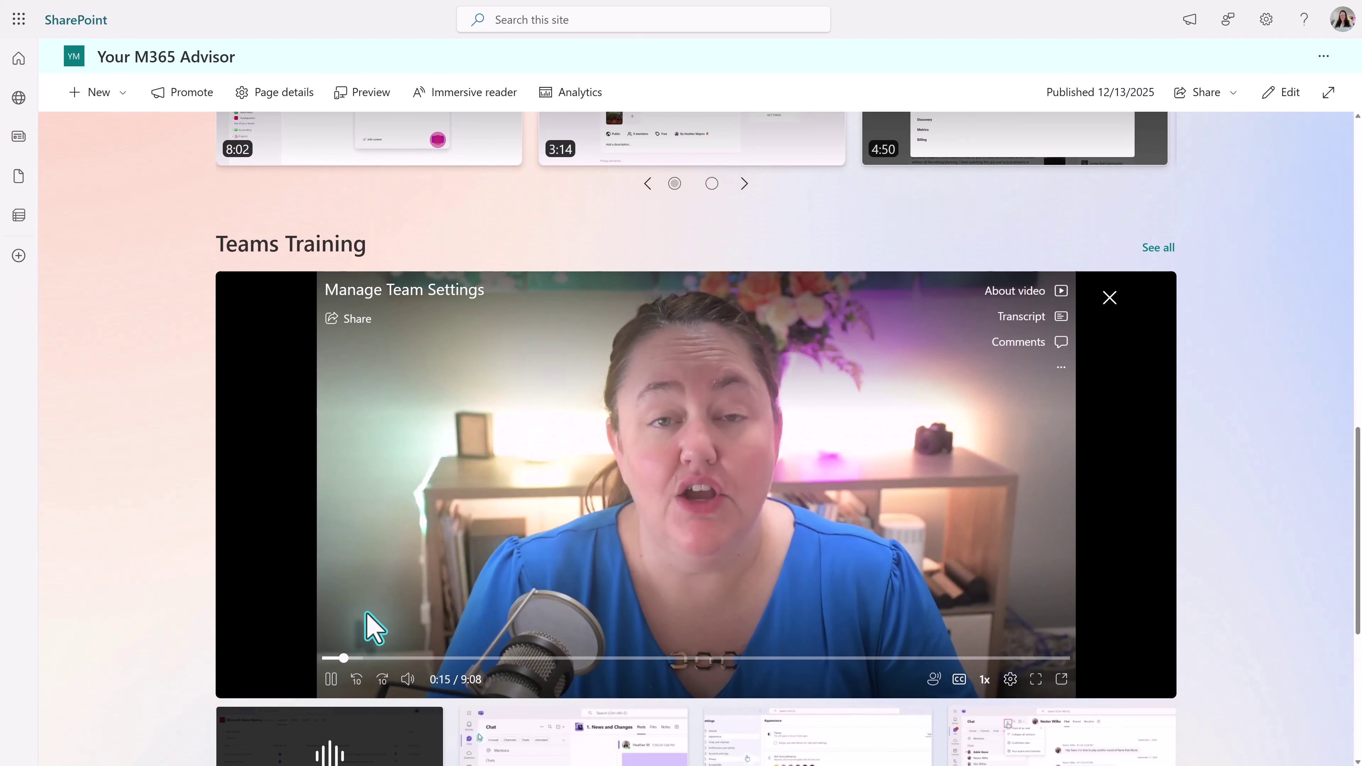
left_click(592, 594)
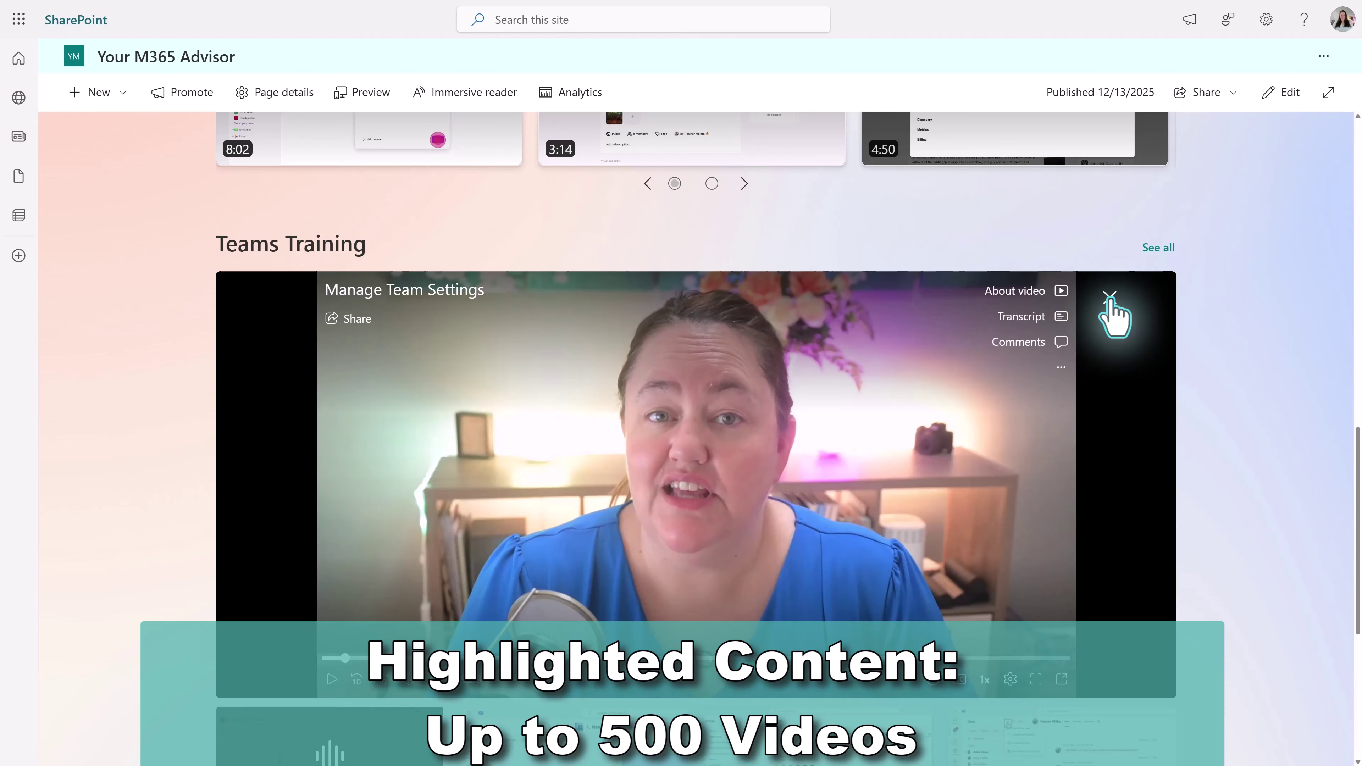
left_click(1109, 297)
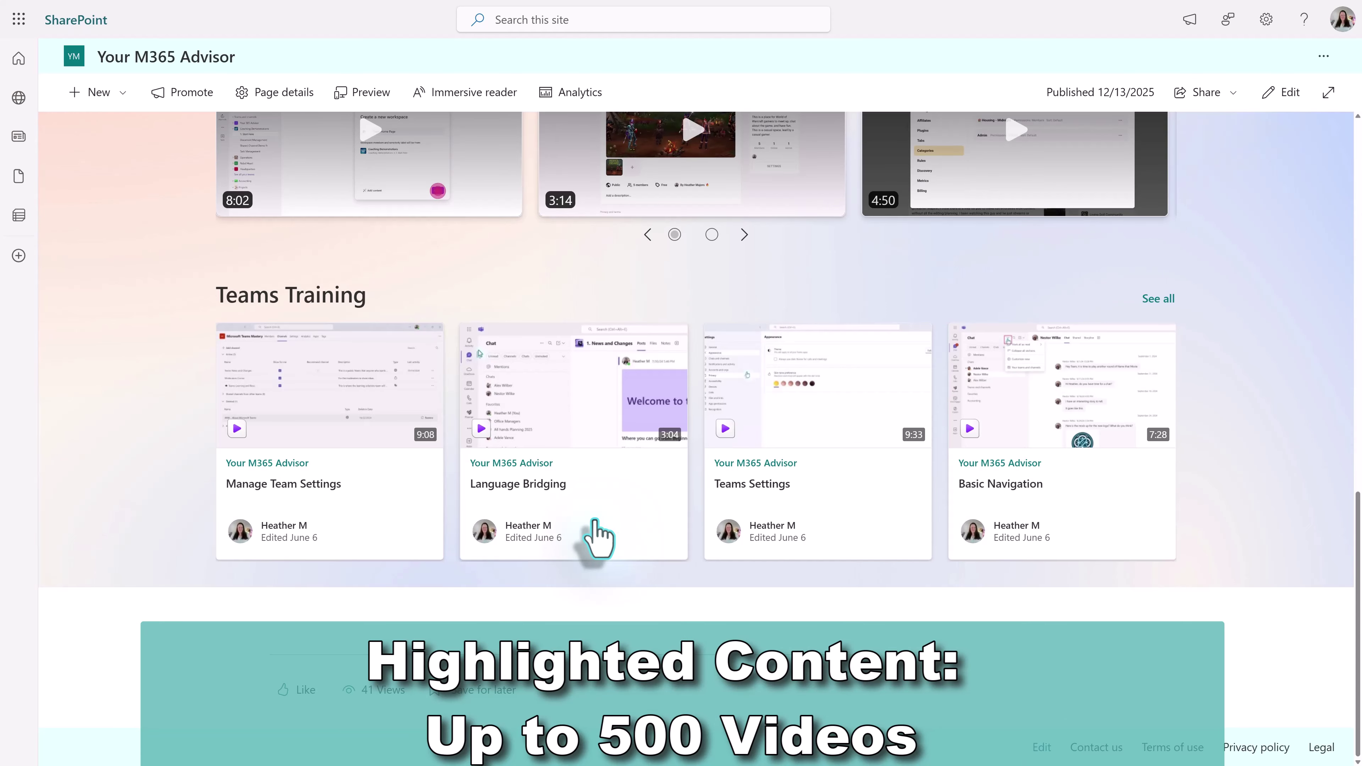
- Play and pause the Notification Settings video inline in the Skool Management grid, and compare that section with the Teams Training cards
scroll(478, 530, "up", 8)
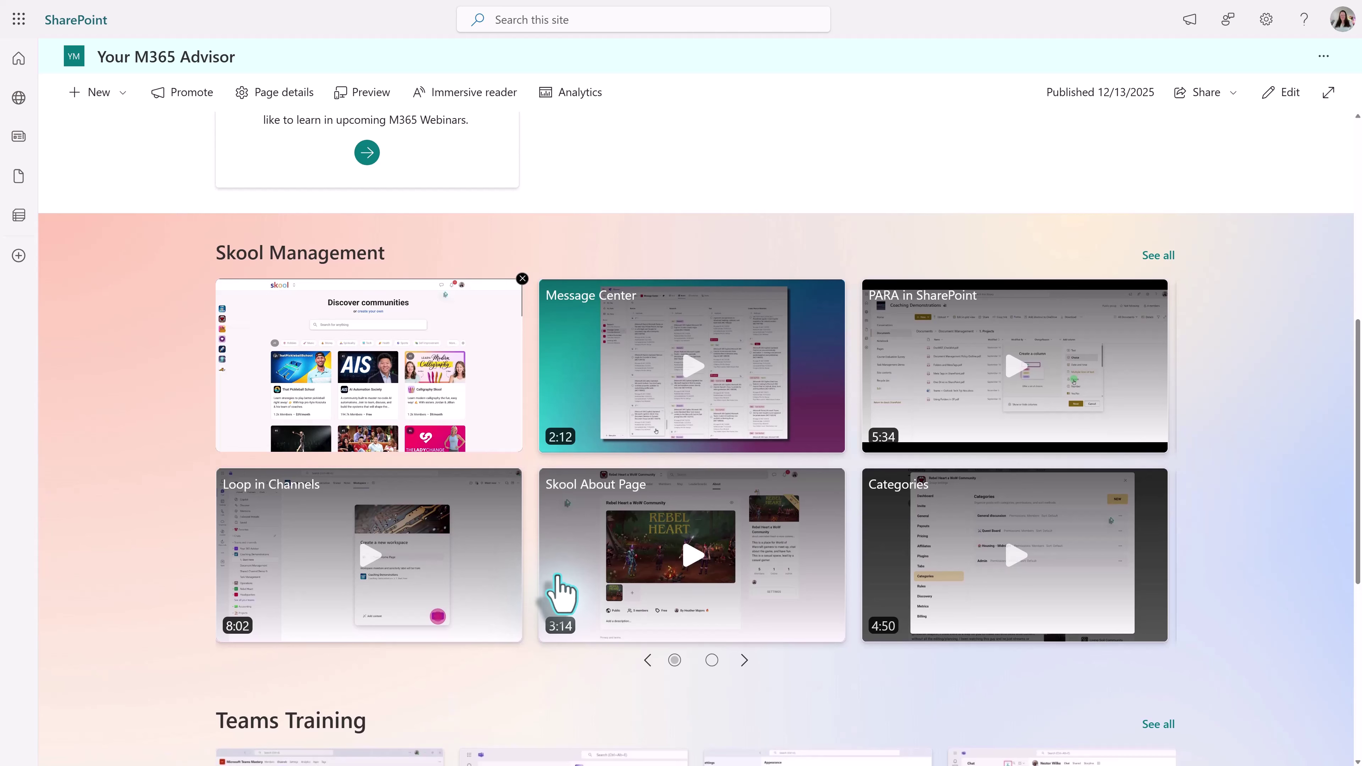
scroll(561, 590, "down", 2)
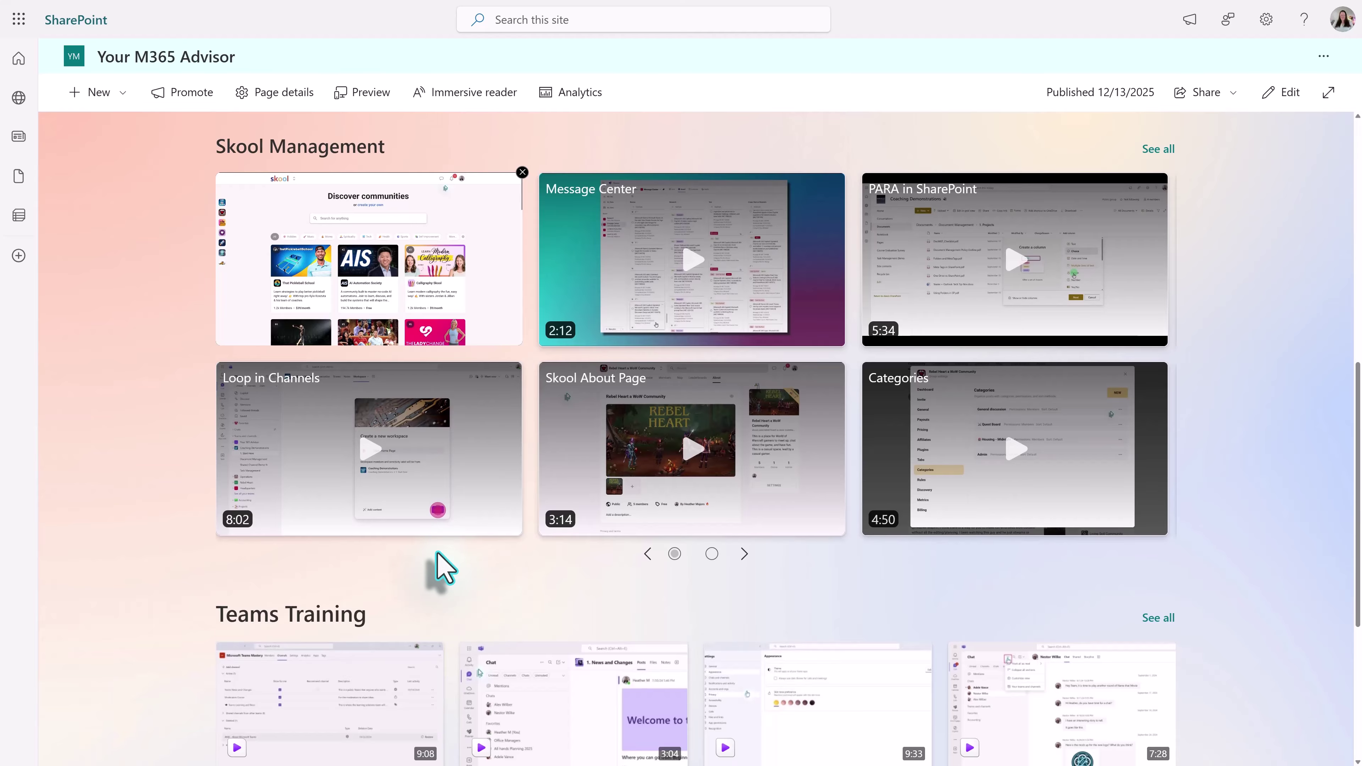
scroll(147, 334, "up", 2)
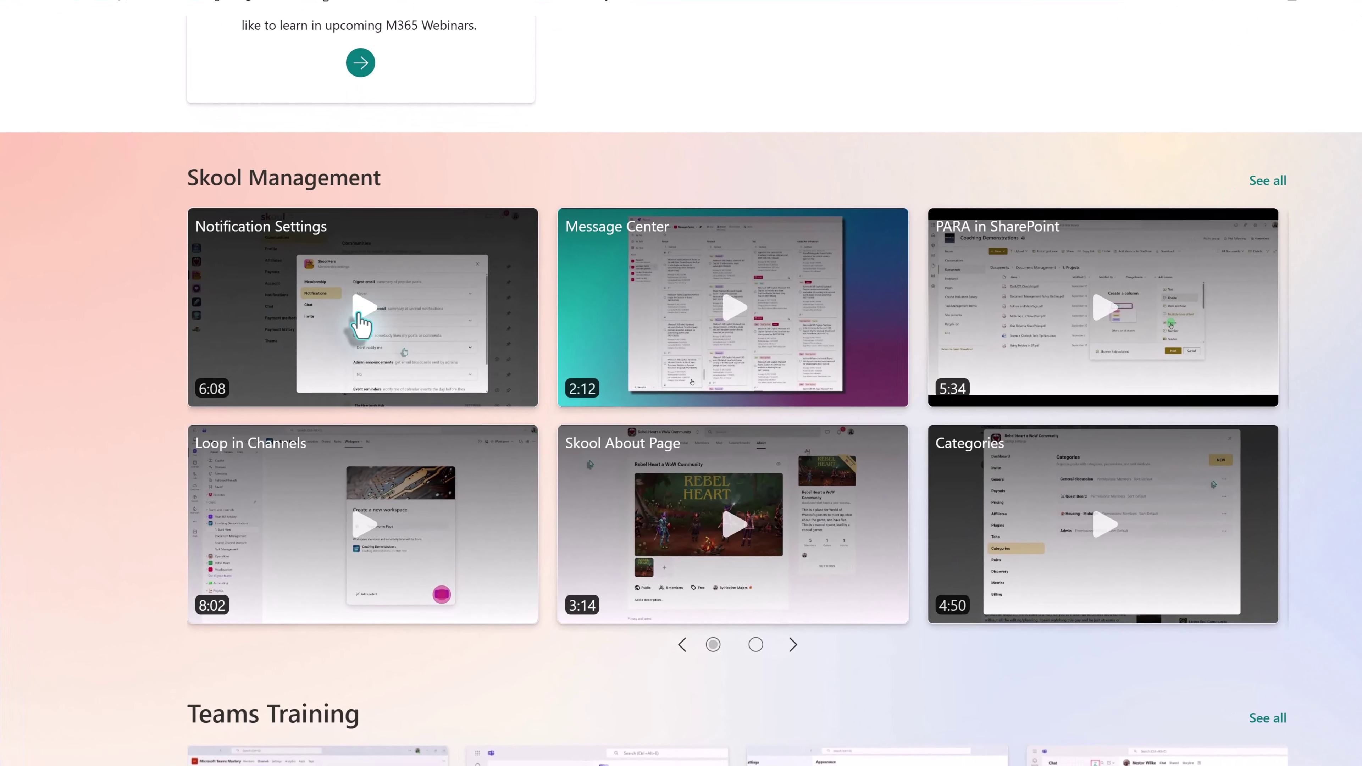
left_click(361, 322)
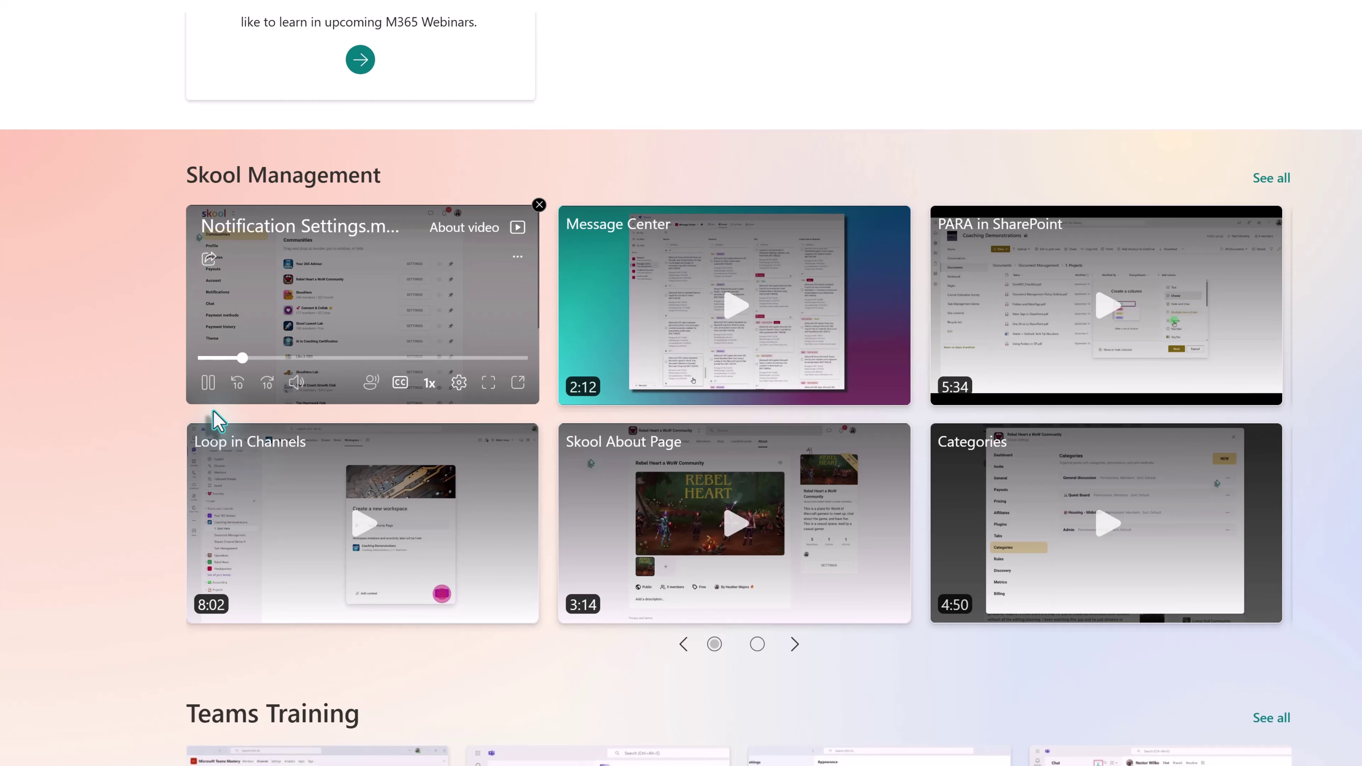
left_click(207, 392)
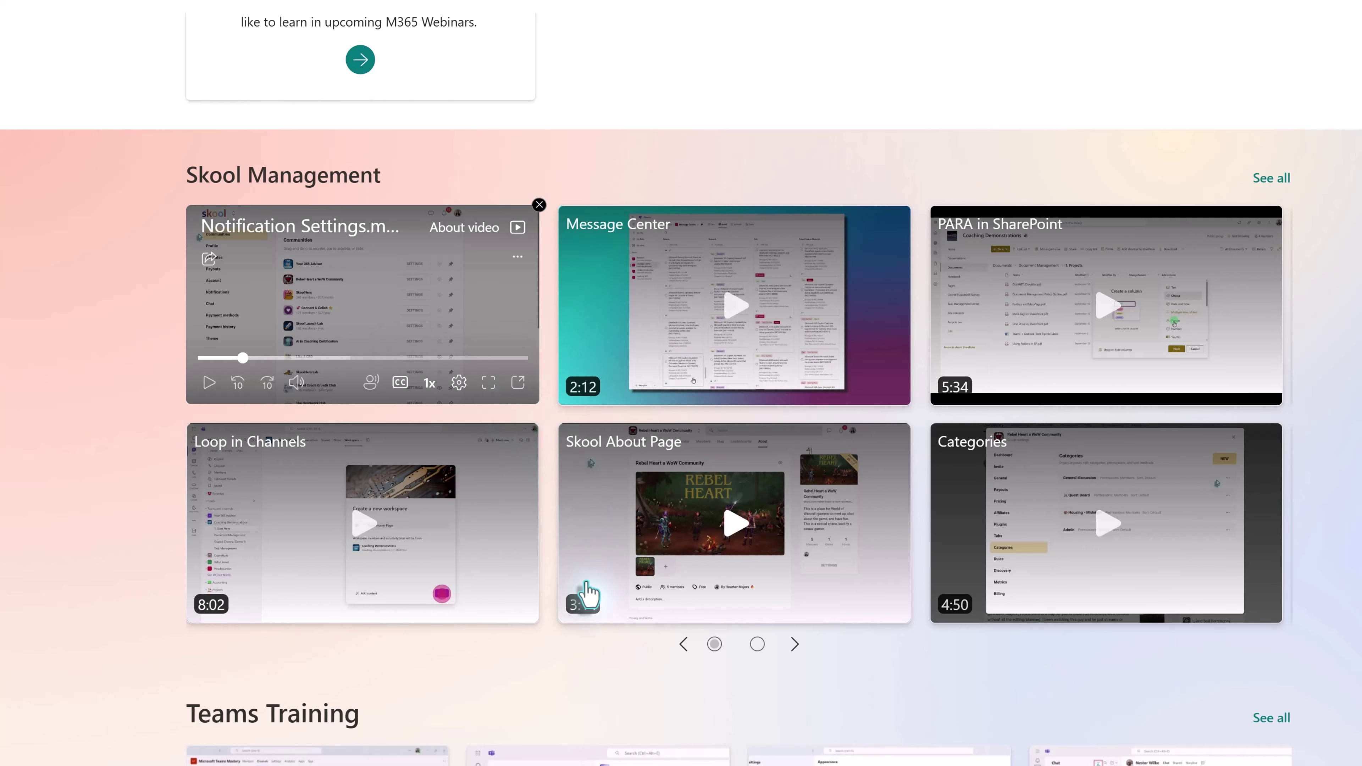
scroll(512, 666, "down", 2)
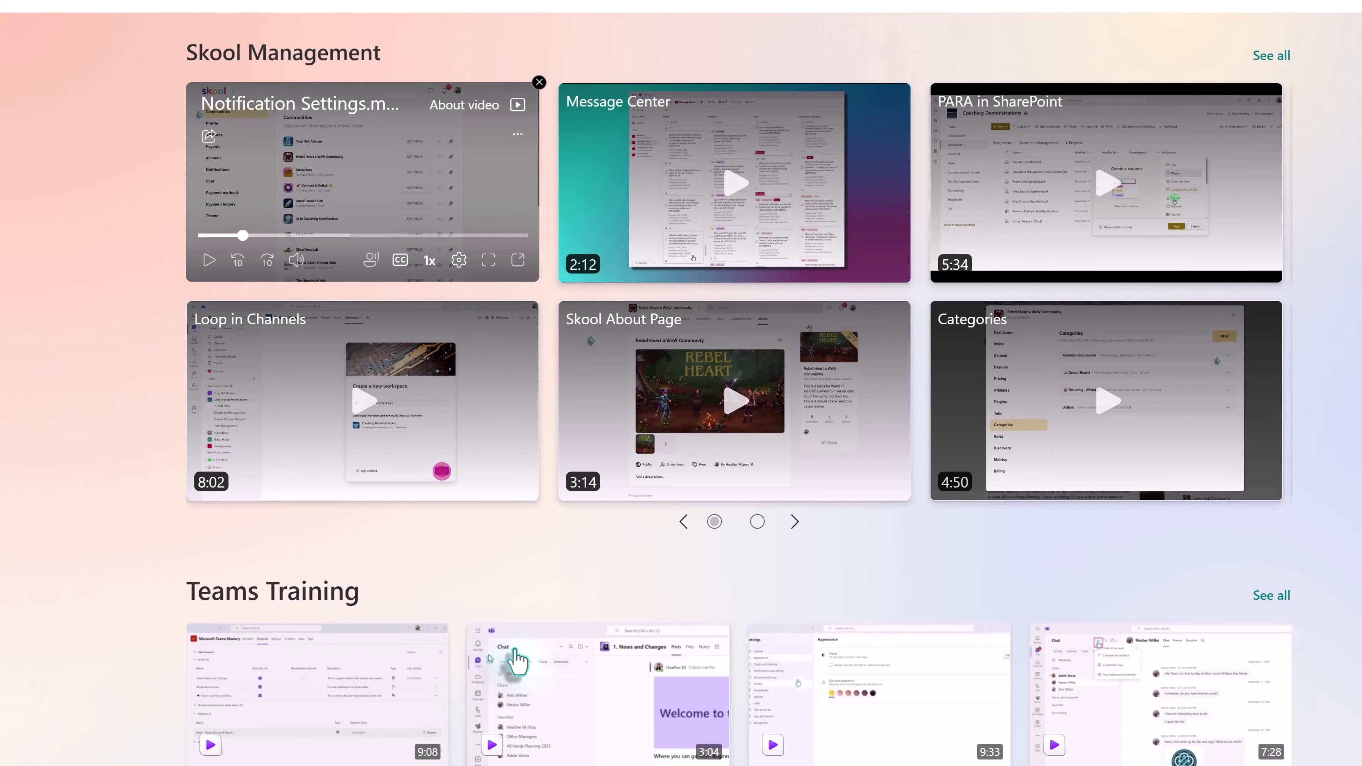
scroll(578, 608, "up", 4)
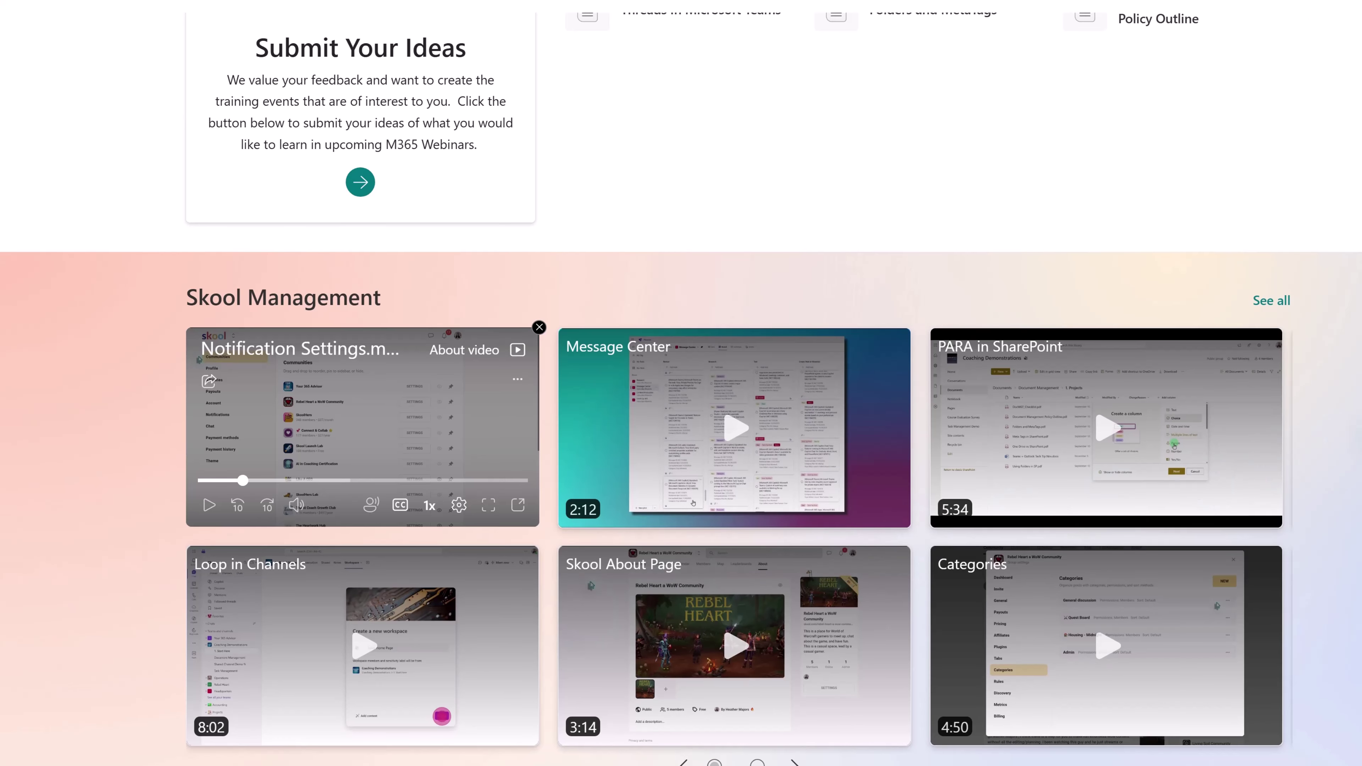